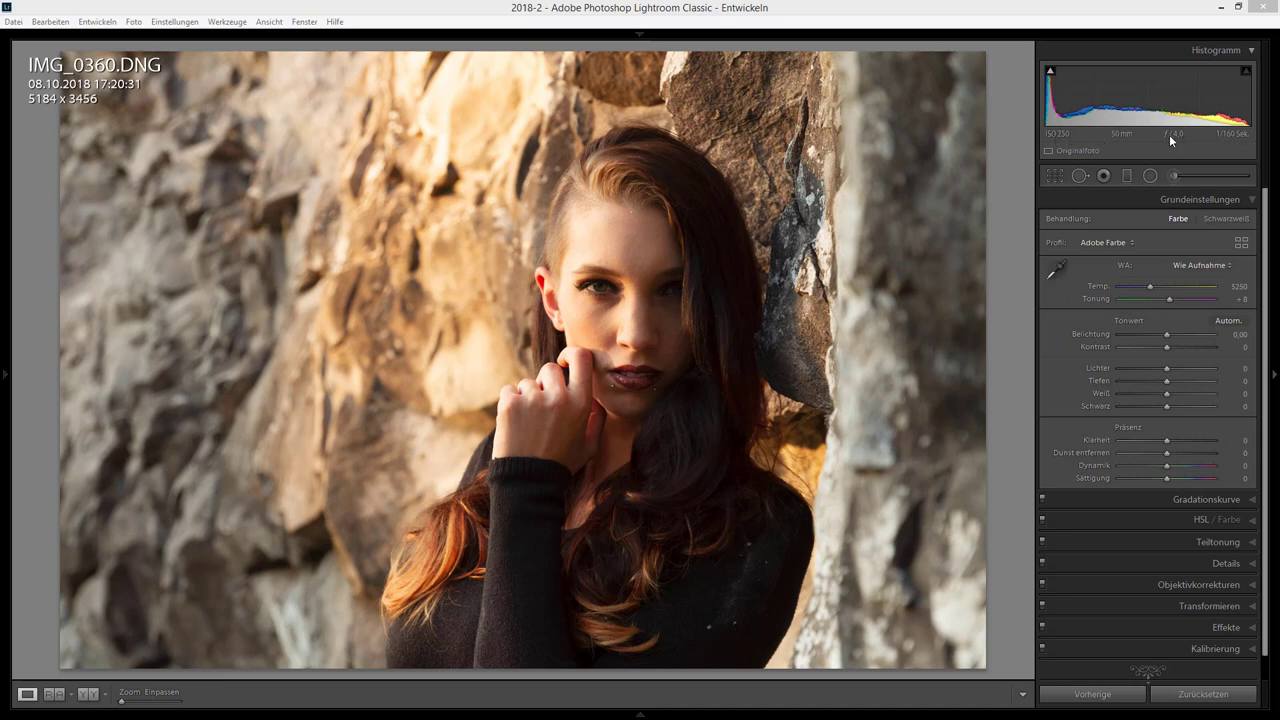
Inspect the face at 1:1, then centre the Details preview on the woman's brightly lit eye
click(724, 287)
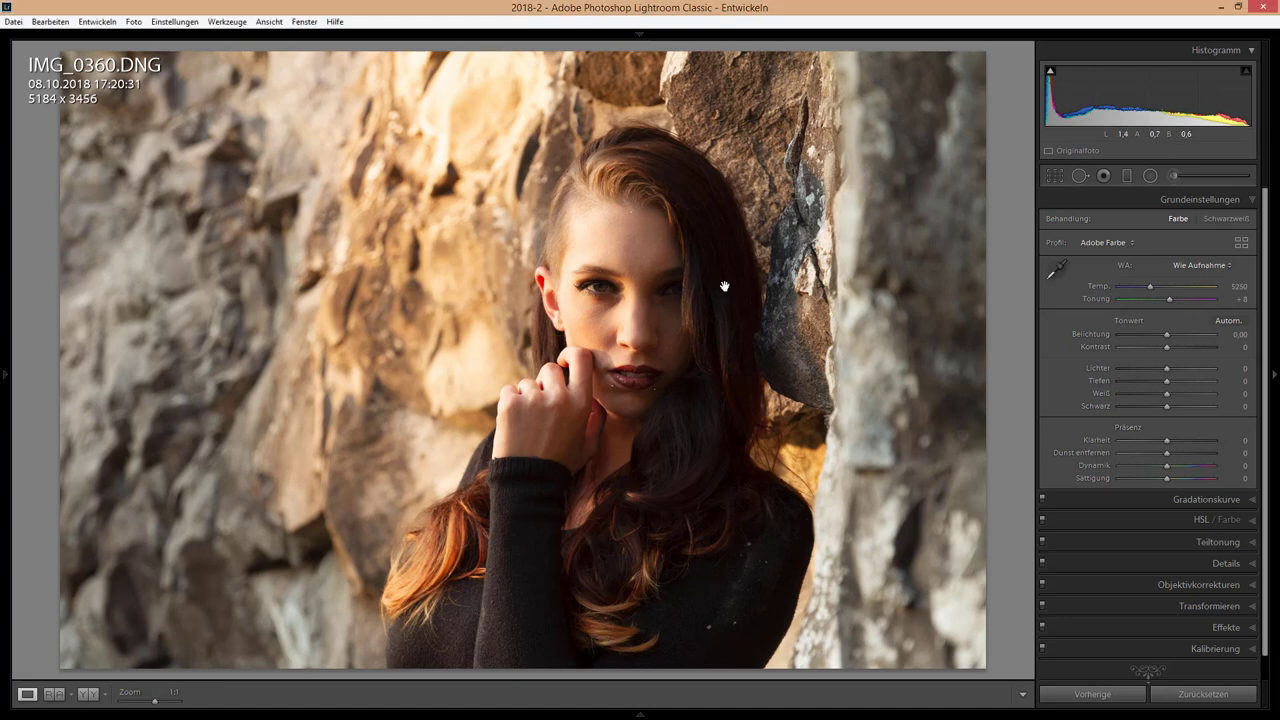
drag(663, 286, 700, 202)
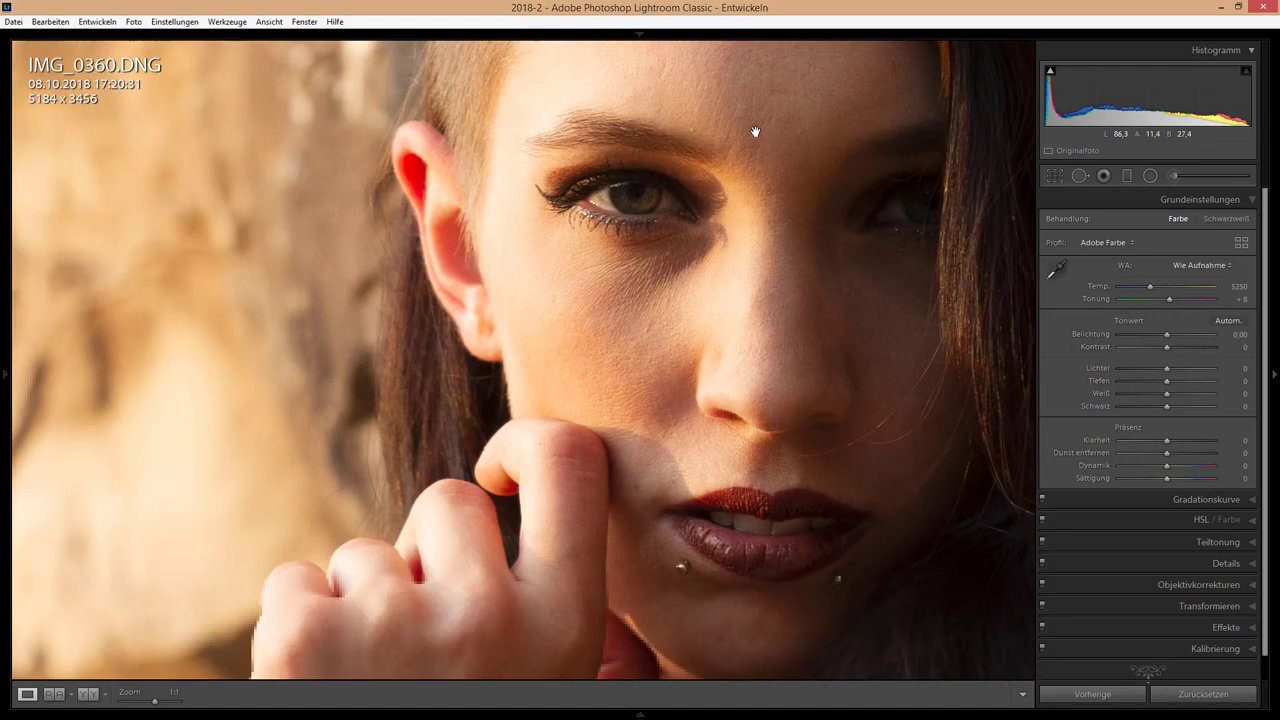
click(751, 350)
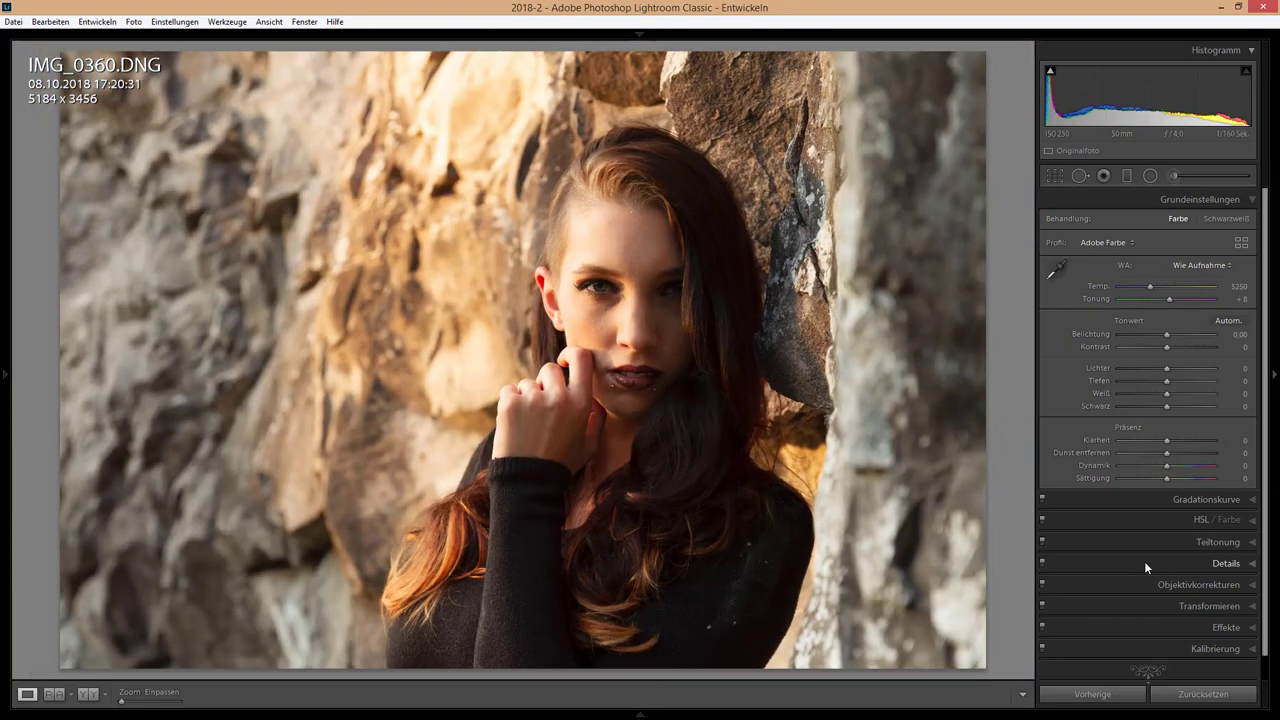
click(1144, 561)
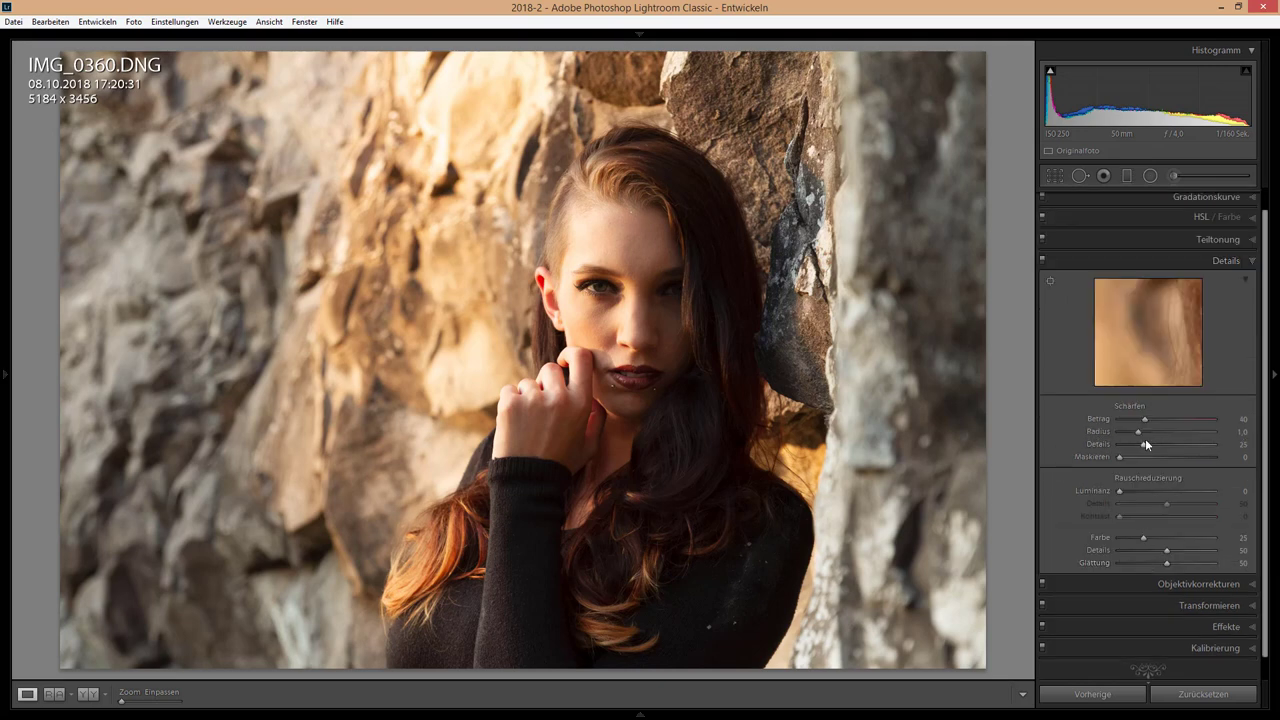
drag(1132, 360, 1137, 330)
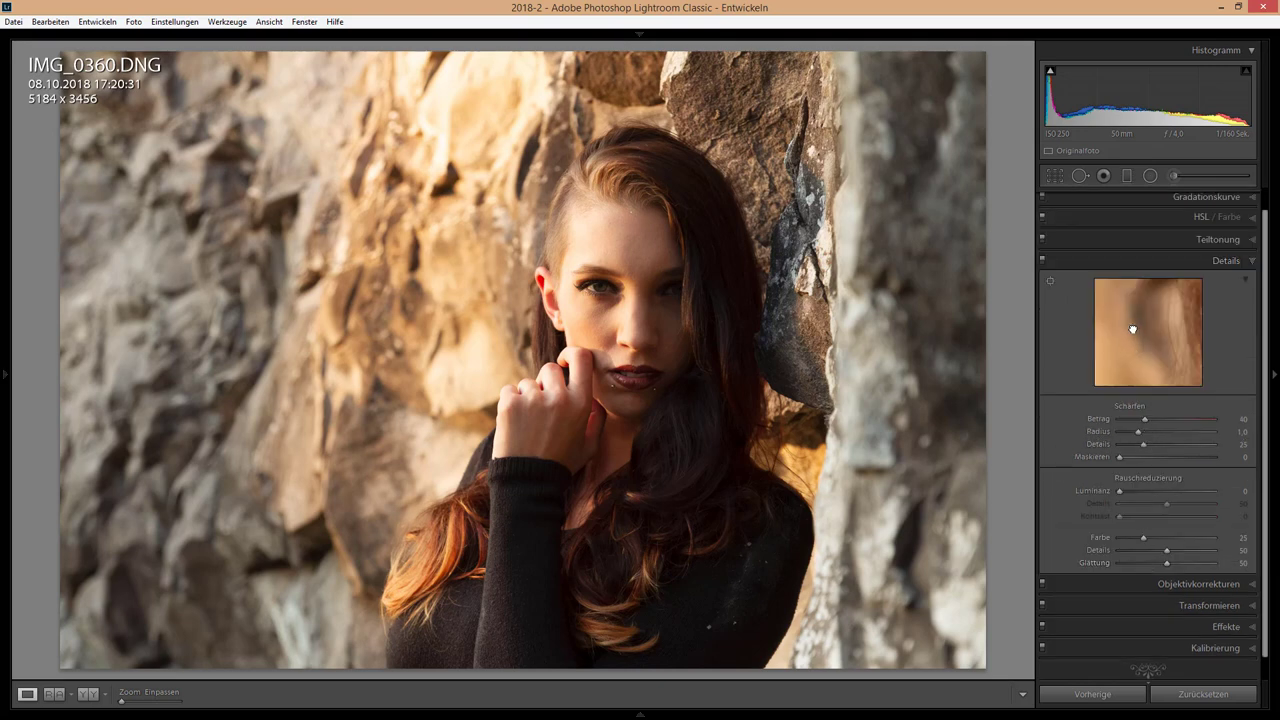
click(1049, 280)
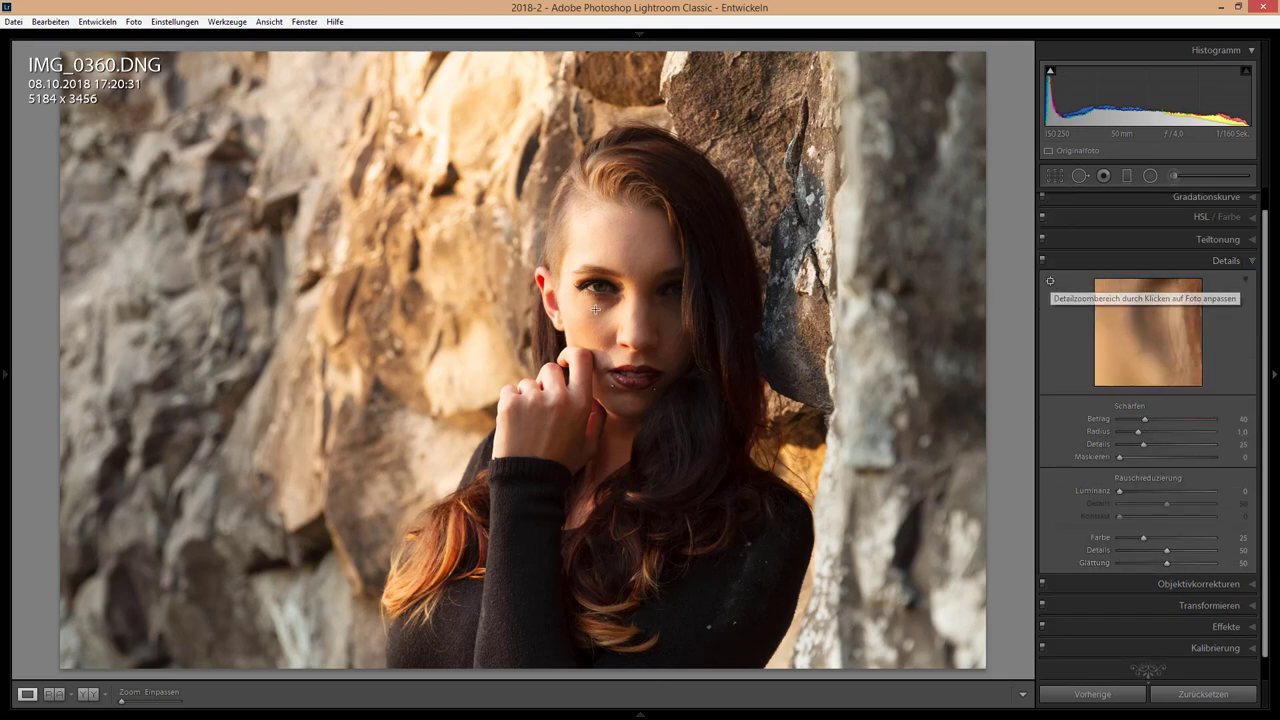
click(598, 285)
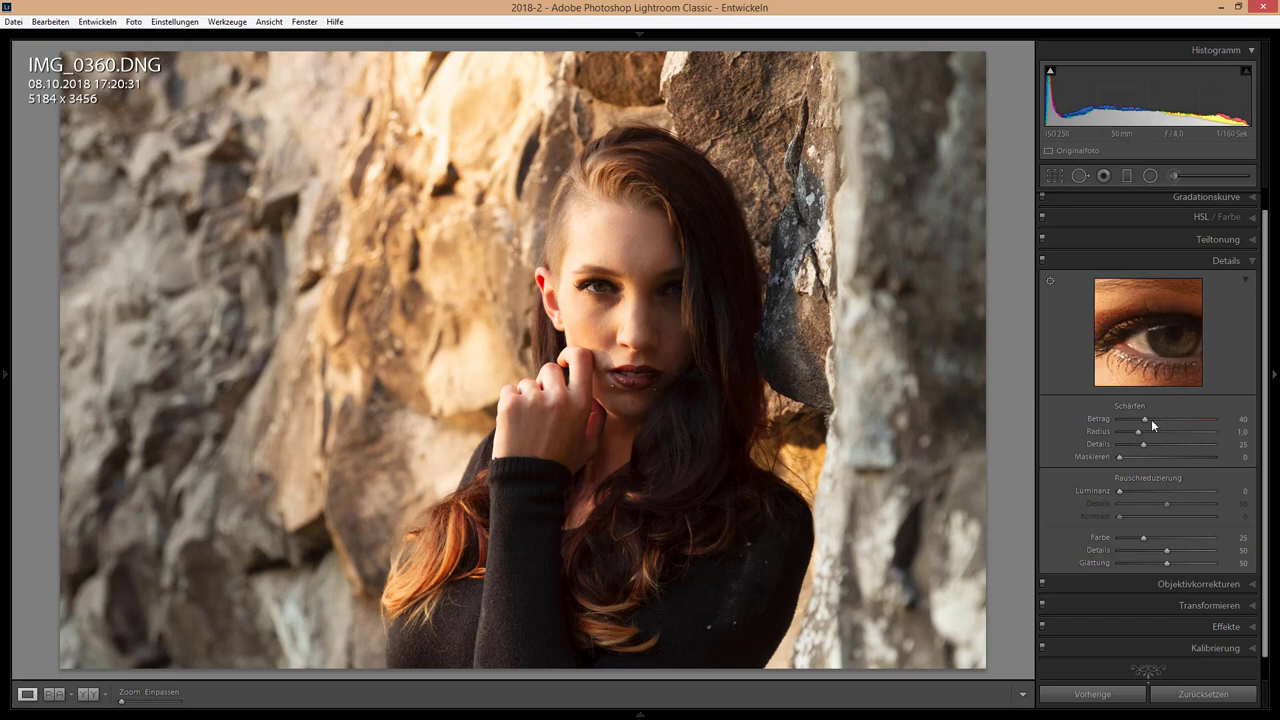
Set the sharpening to Betrag 54, Radius 0,8, Details 19 and Maskieren 42, and check the face at 1:1
key(alt)
drag(1145, 419, 1159, 420)
drag(1138, 432, 1158, 456)
click(614, 291)
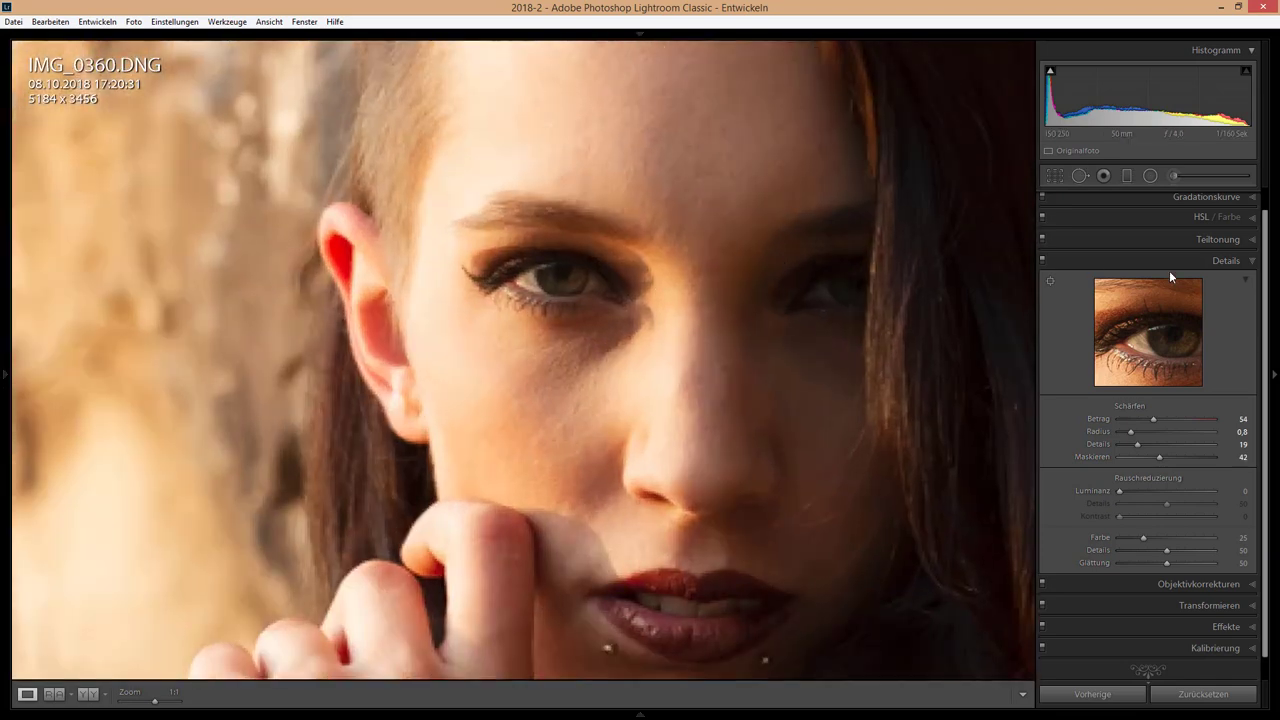
click(567, 328)
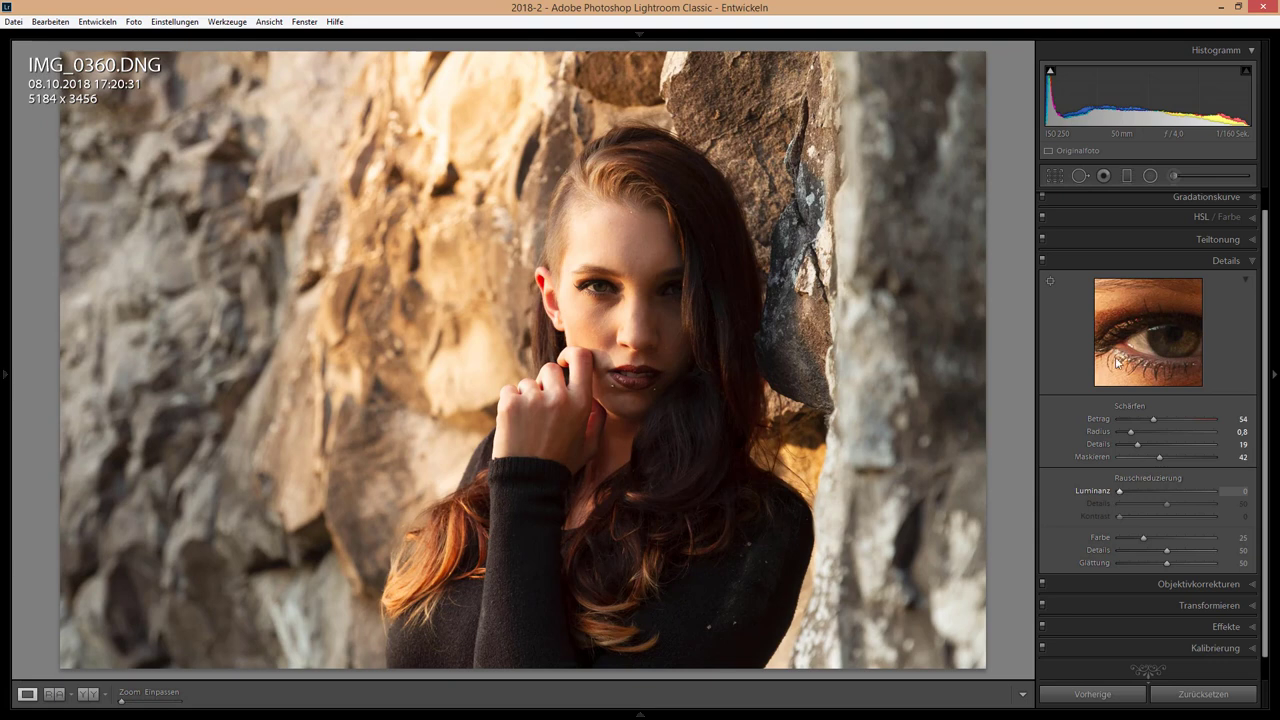
Enable chromatic aberration removal and lens profile corrections, choosing Tamron as the lens make
click(1110, 588)
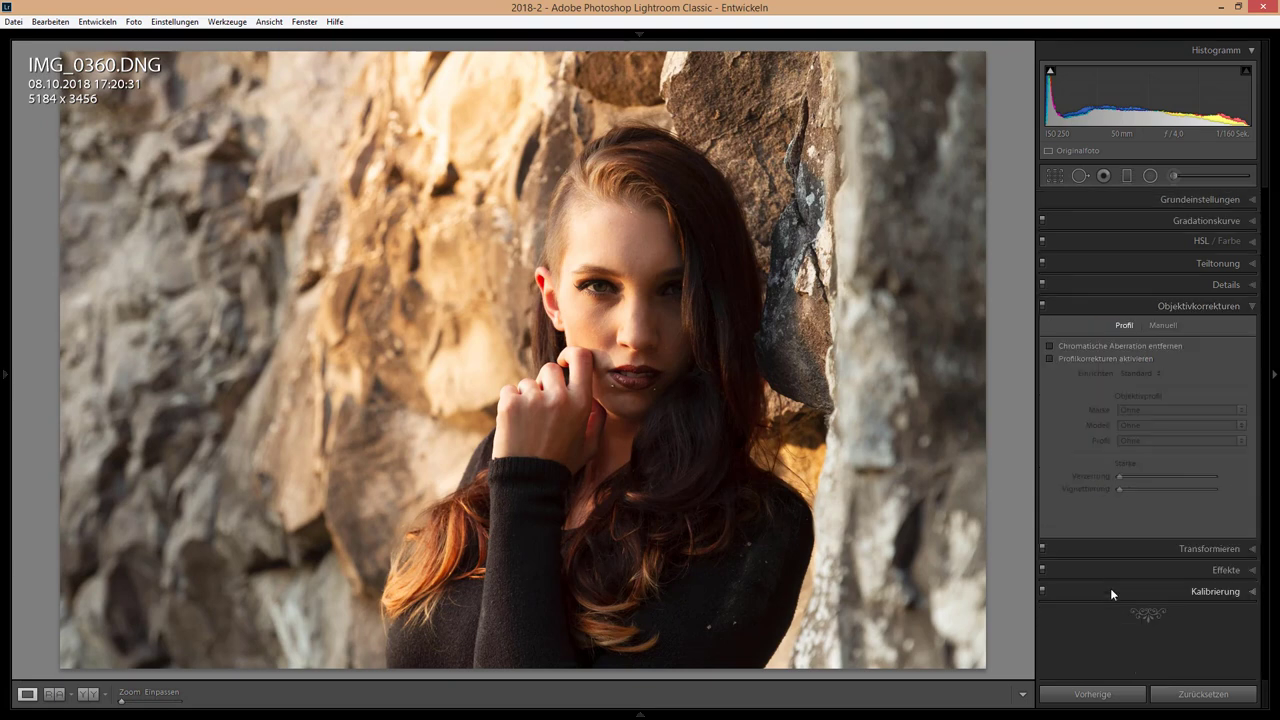
click(1048, 346)
click(1049, 359)
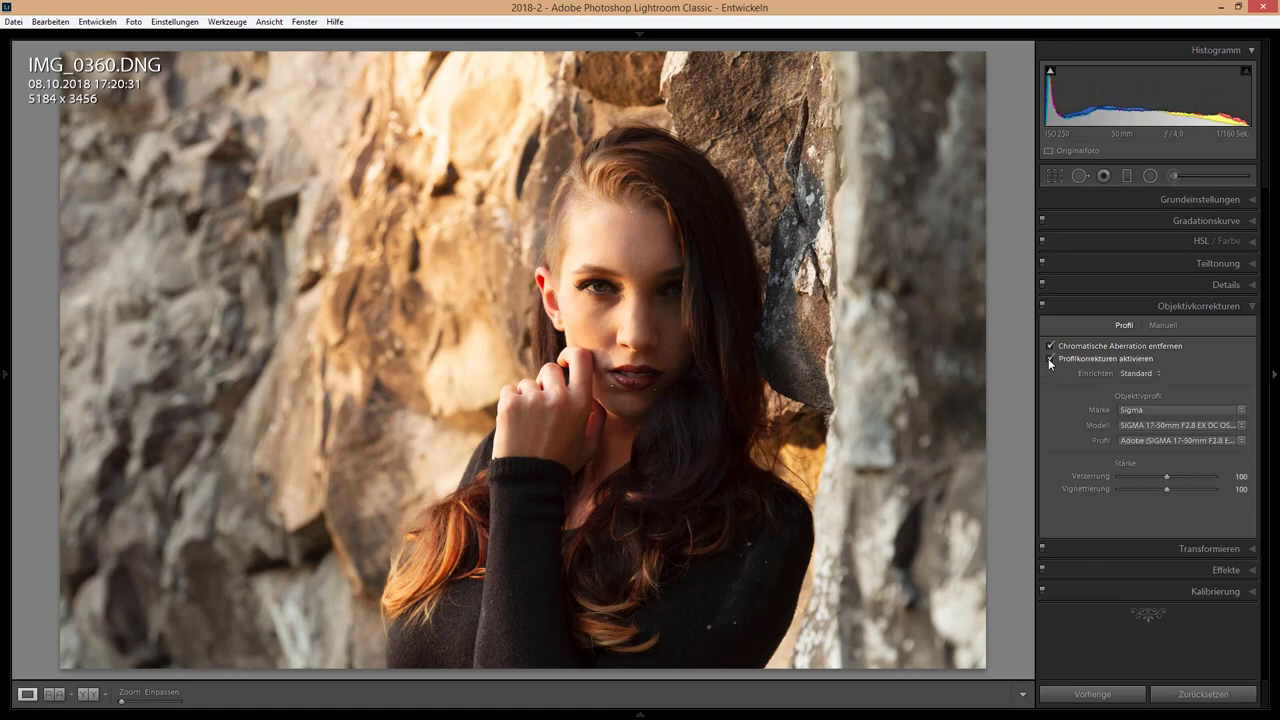
click(1144, 409)
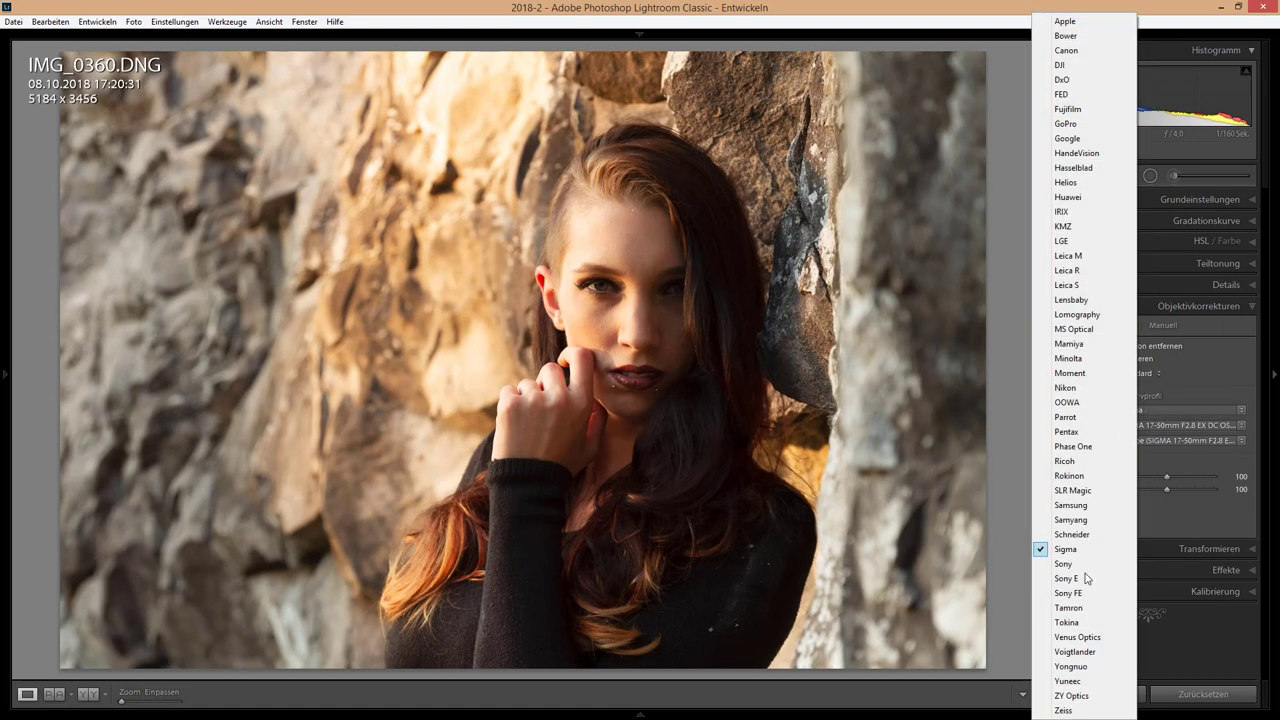
click(1068, 608)
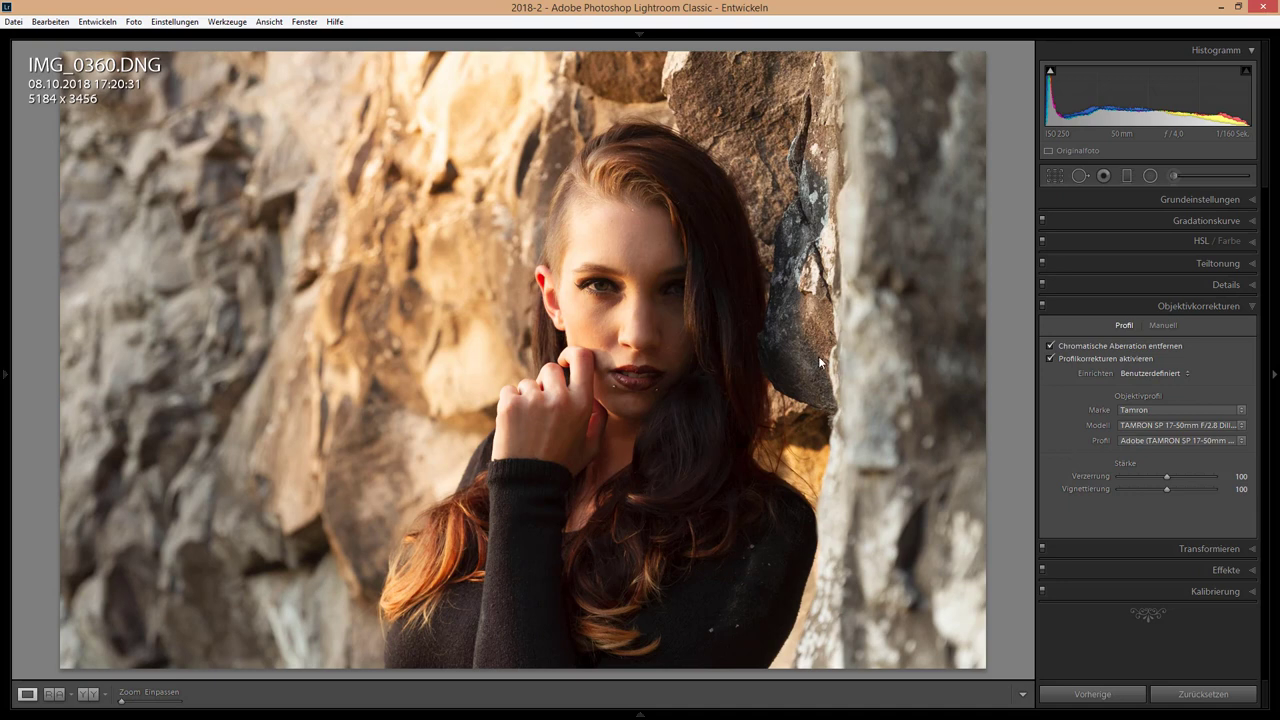
Reduce the photo's highlights (Lichter) to −25 while checking the skin at 1:1
click(1115, 200)
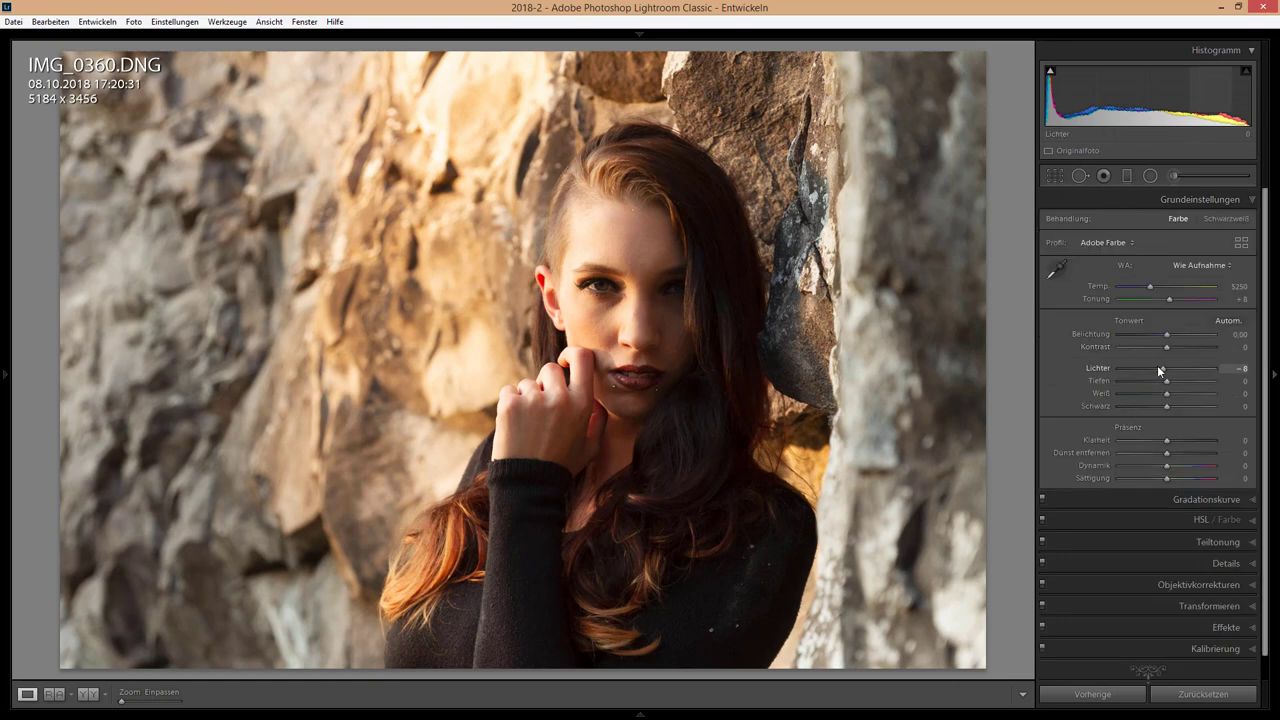
drag(1157, 368, 1155, 368)
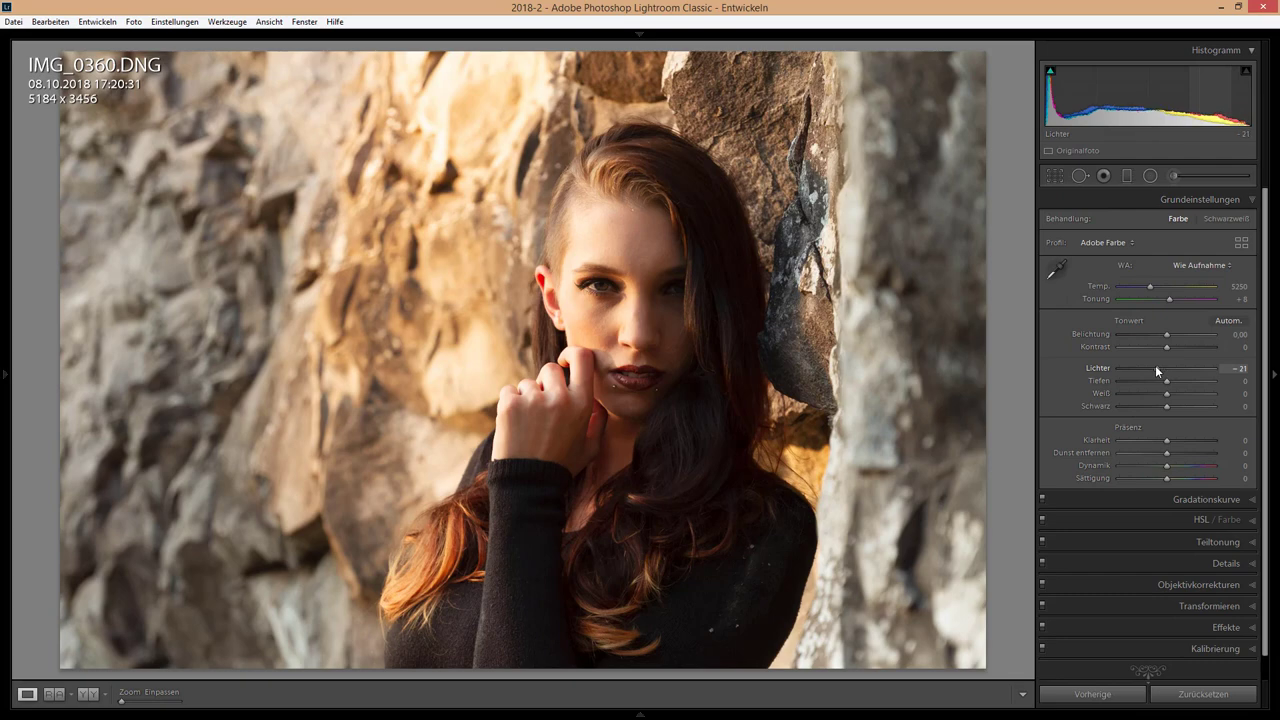
click(578, 236)
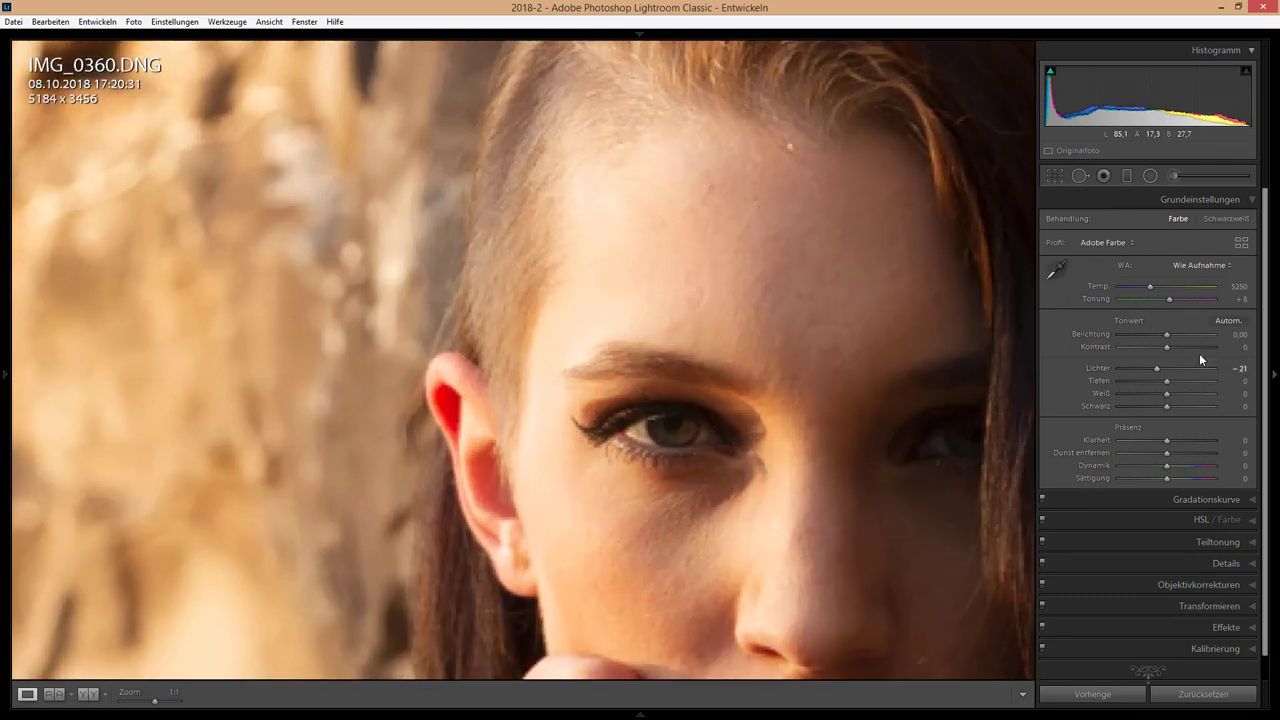
double_click(1098, 368)
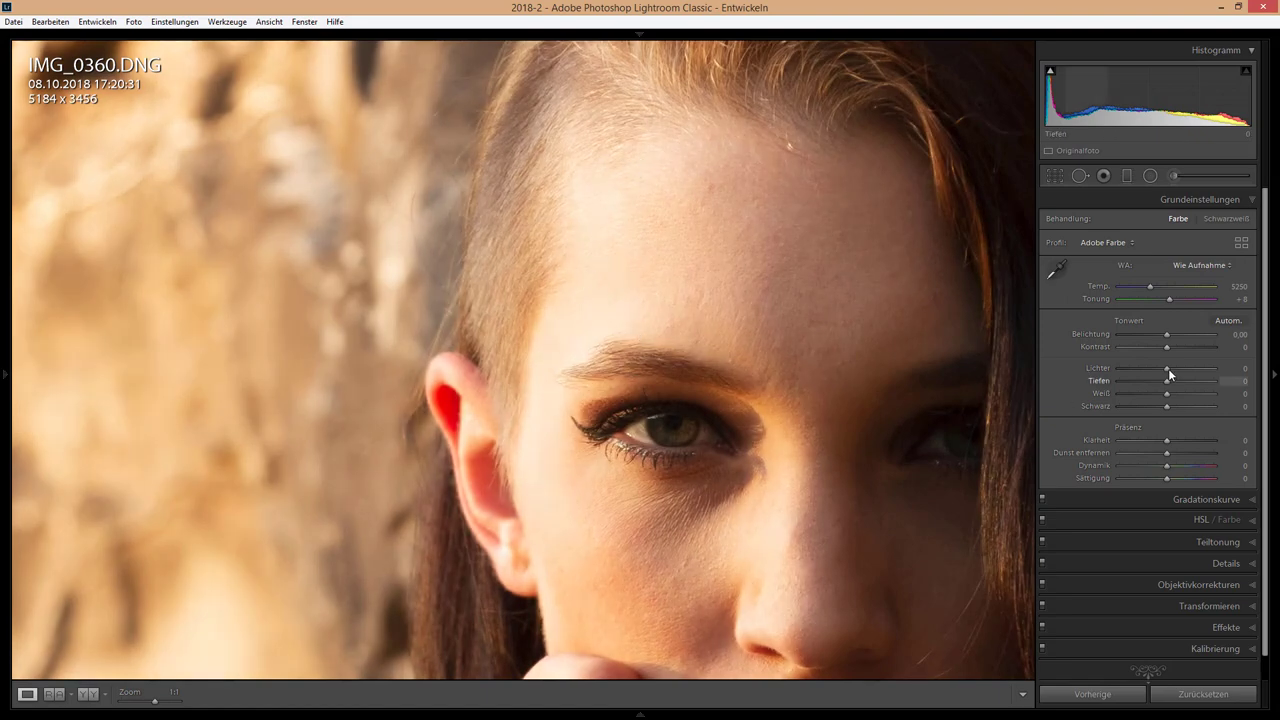
drag(1168, 368, 1154, 368)
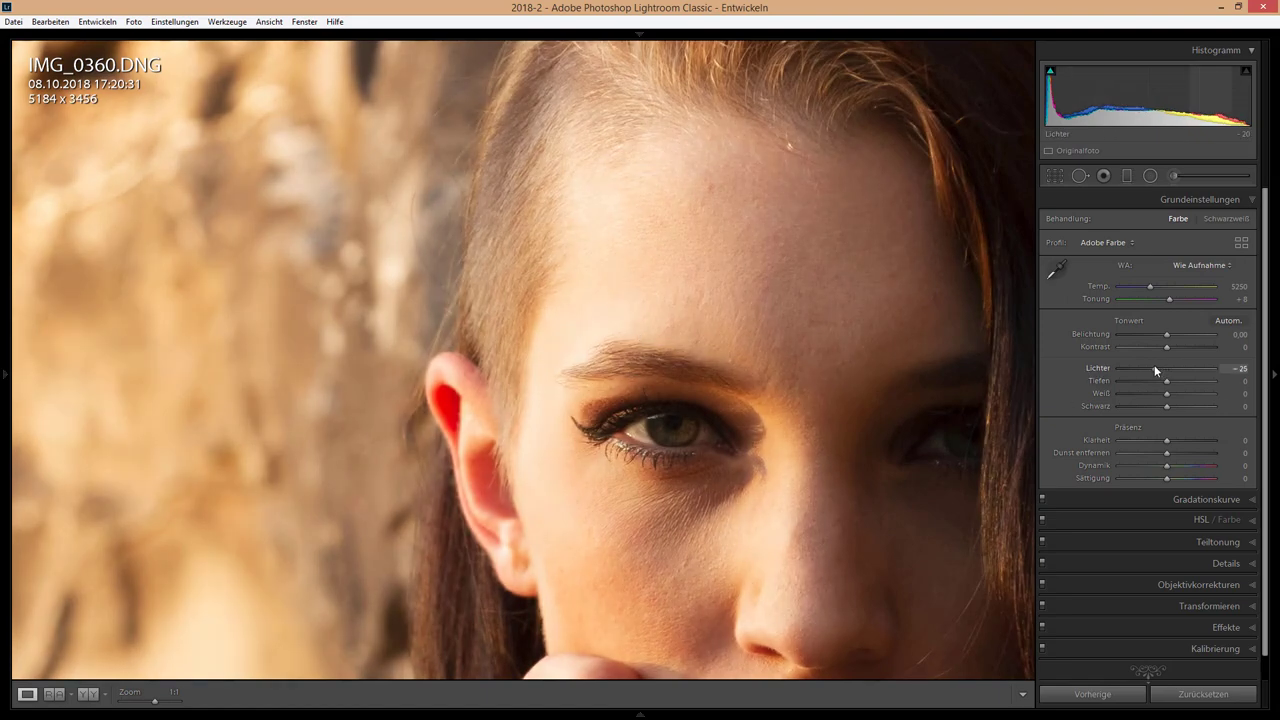
click(829, 353)
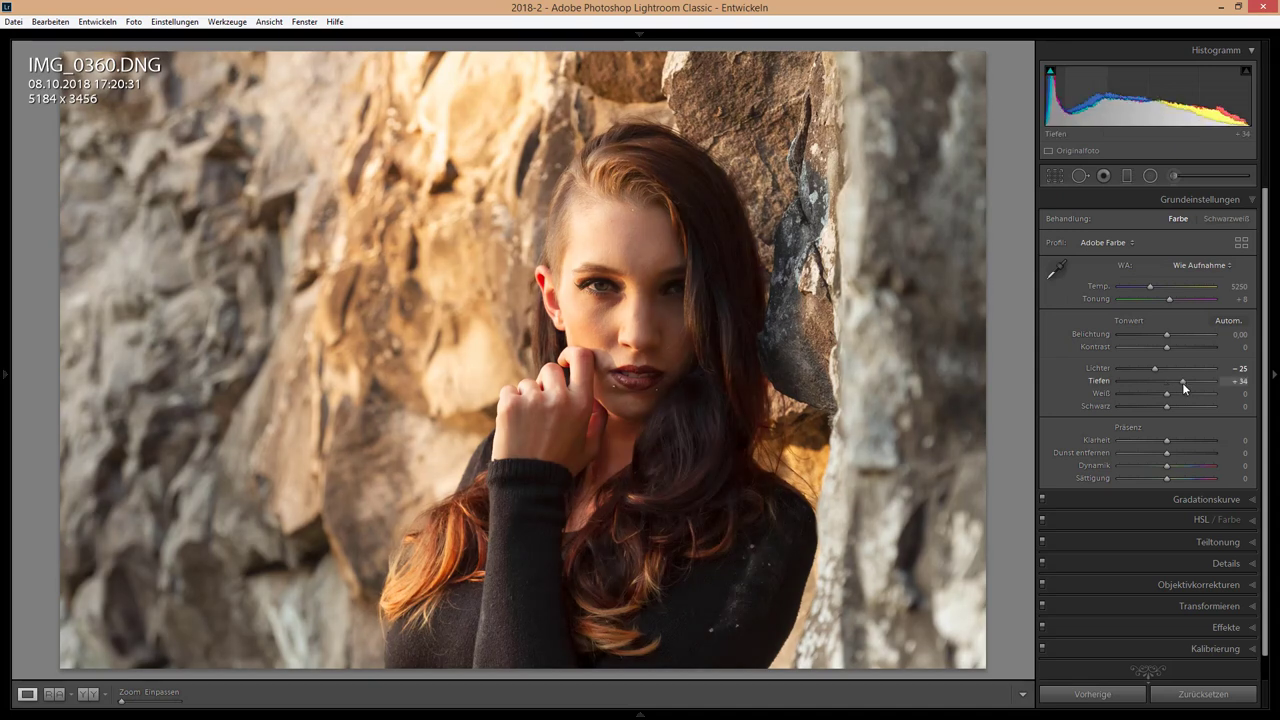
Set the basic adjustments to Tiefen +61, Weiß +13, Schwarz −30, Klarheit +11 and Dynamik +35
mouse_move(1183, 384)
mouse_down()
mouse_move(1169, 384)
mouse_move(1191, 382)
mouse_up()
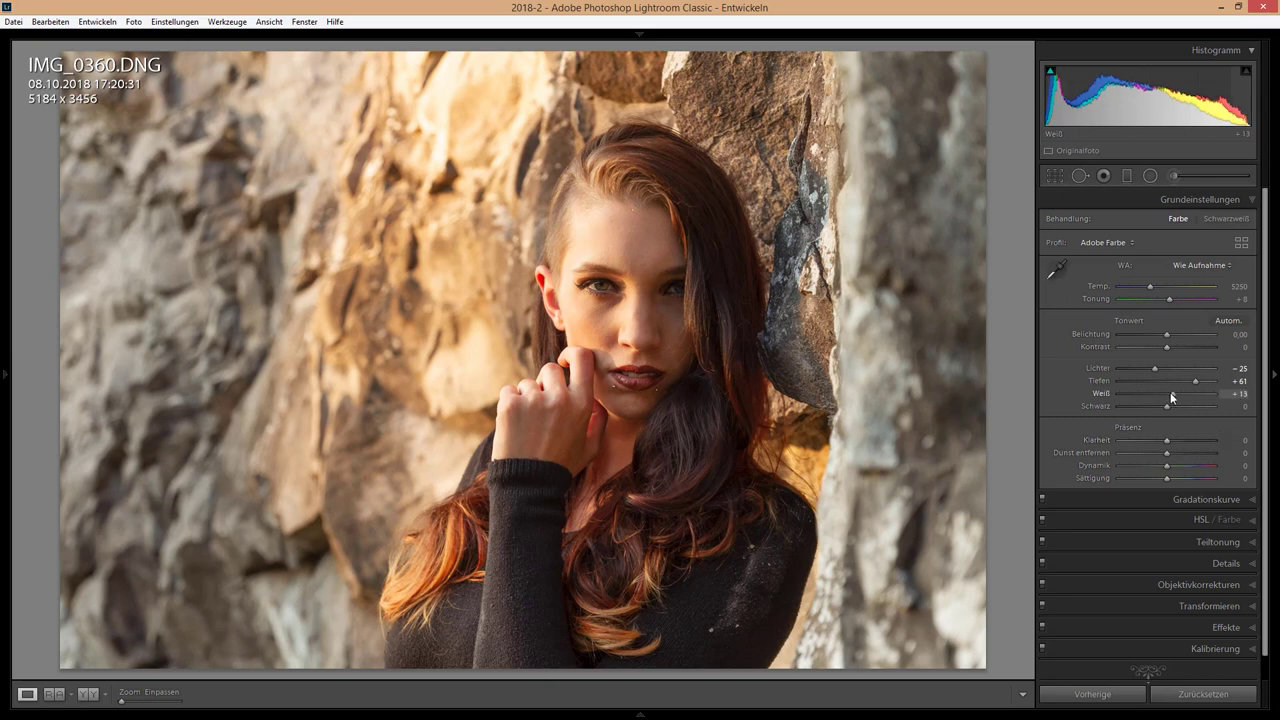
drag(1170, 393, 1153, 407)
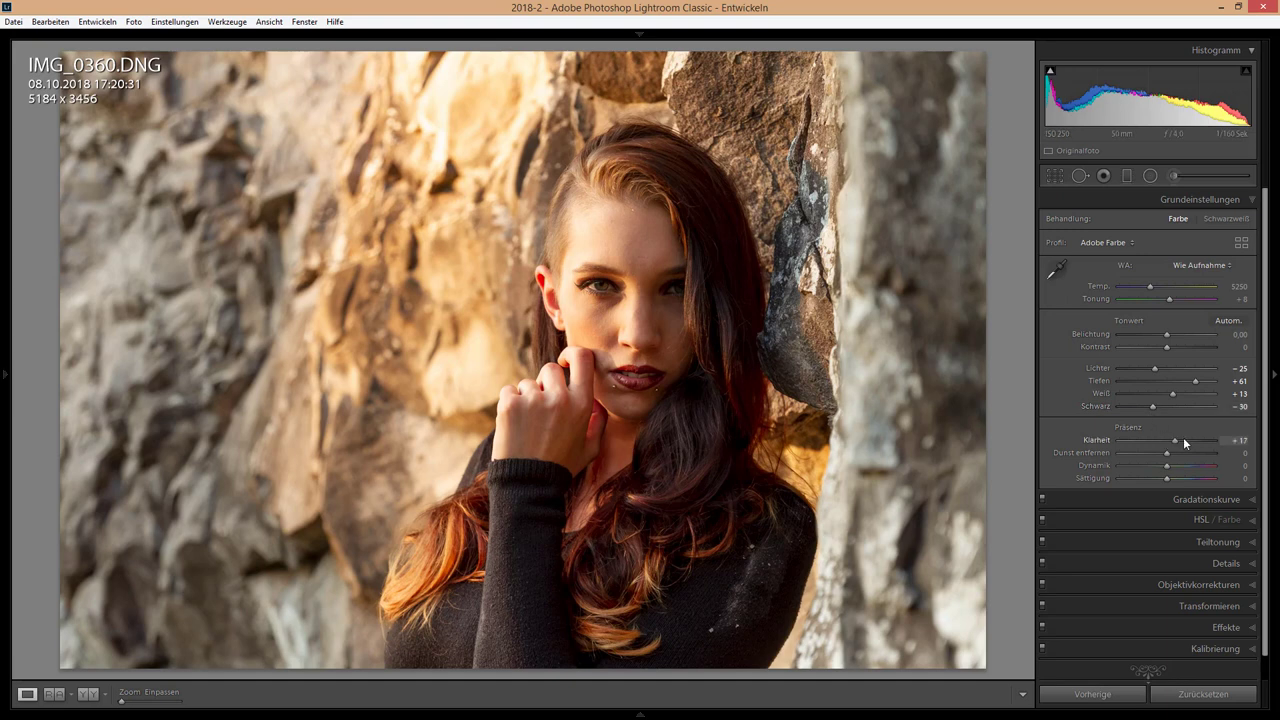
drag(1183, 440, 1172, 439)
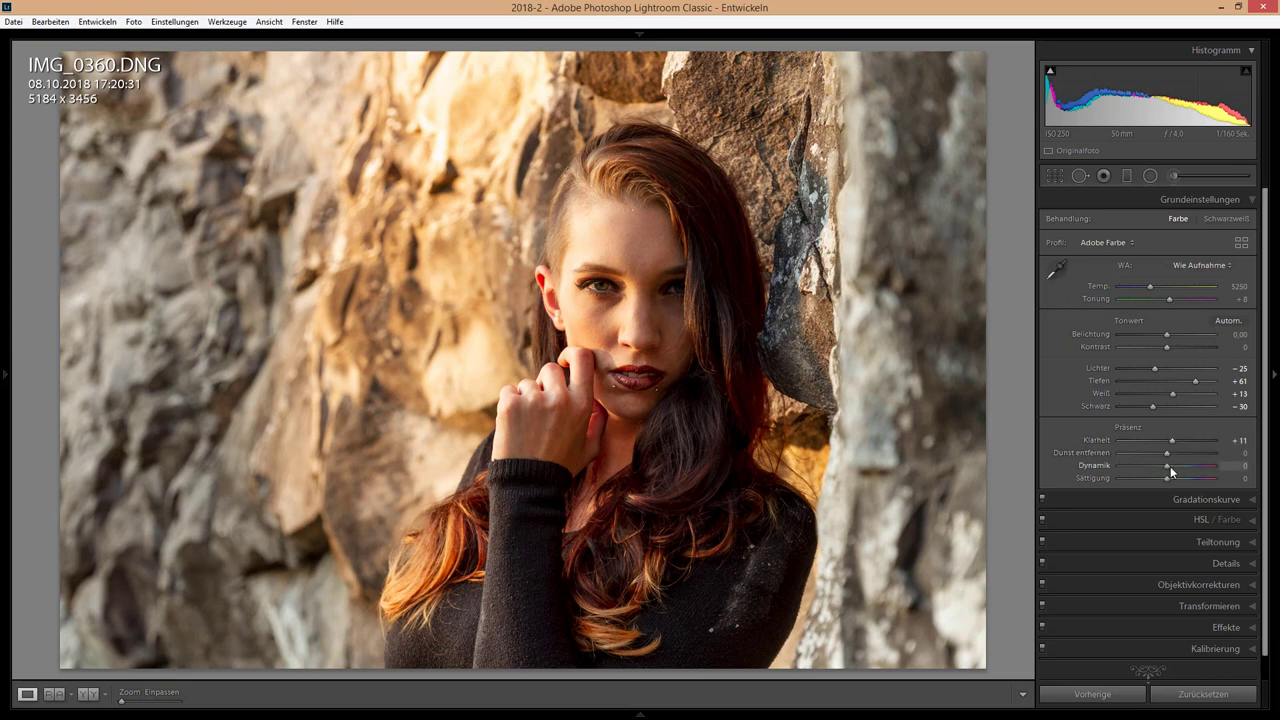
drag(1170, 466, 1180, 466)
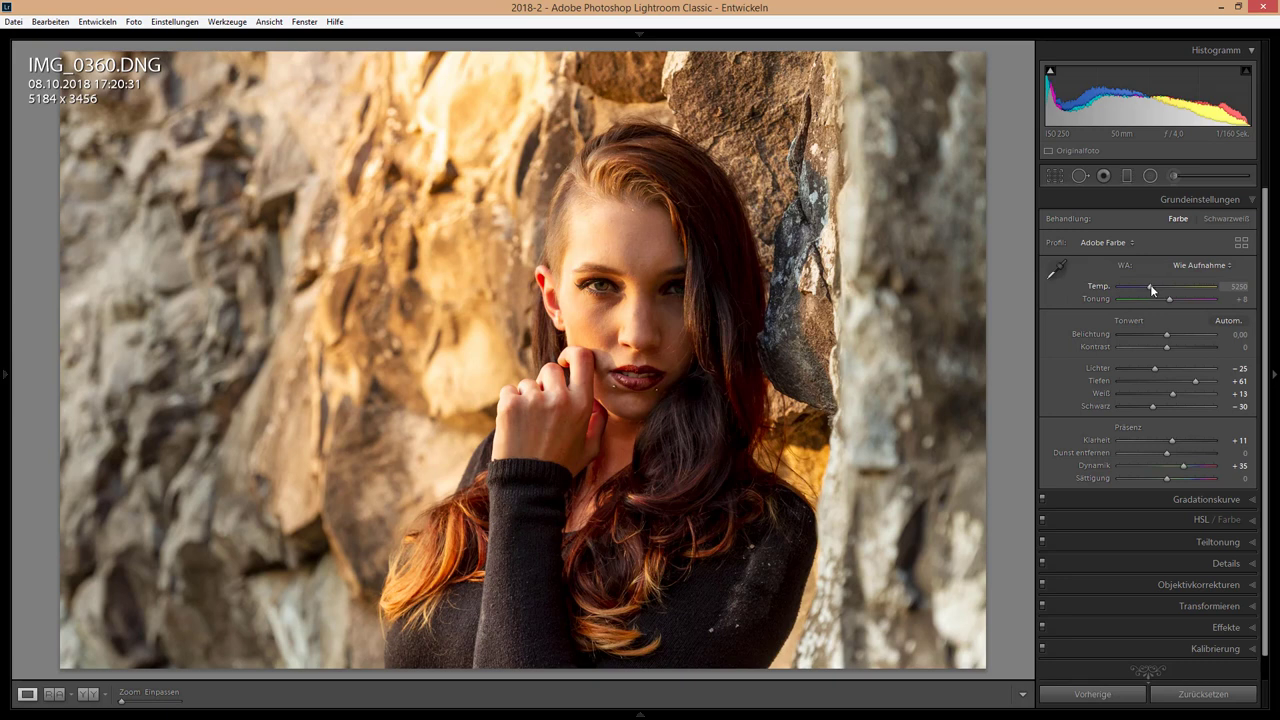
Cool the white balance by setting the colour temperature to 4747
drag(1152, 287, 1142, 286)
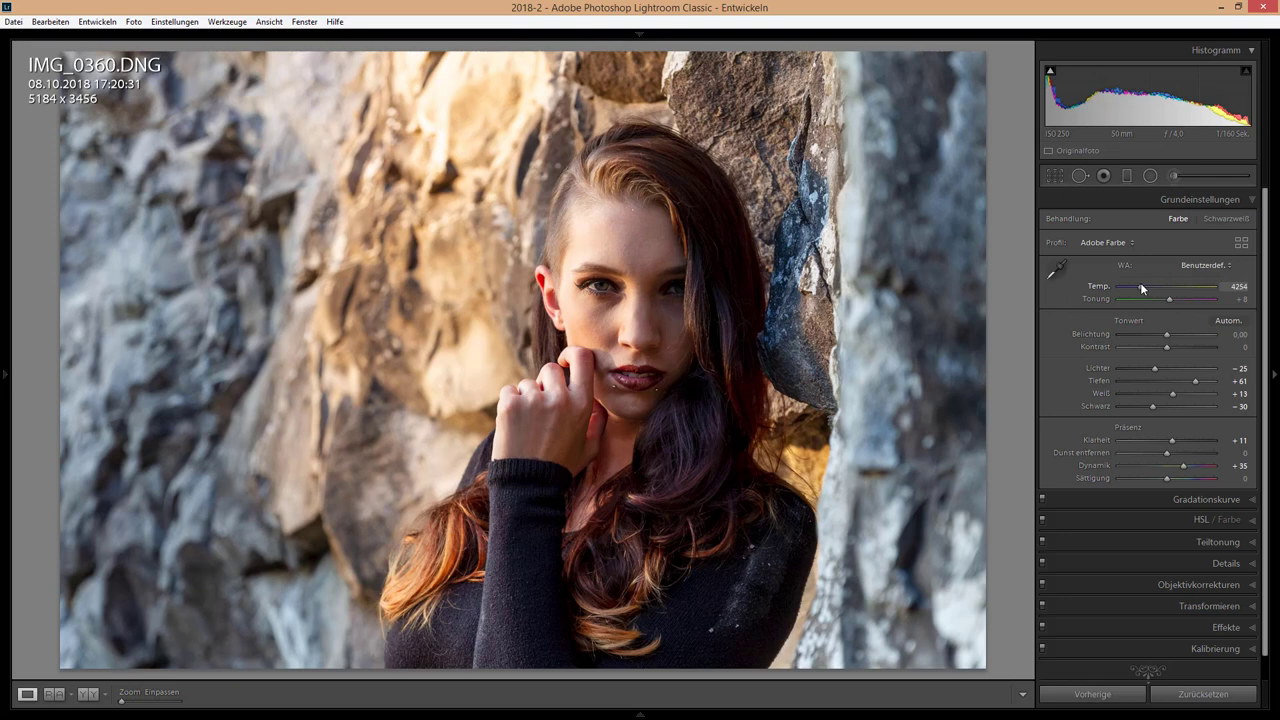
drag(1141, 286, 1140, 286)
drag(1141, 285, 1146, 285)
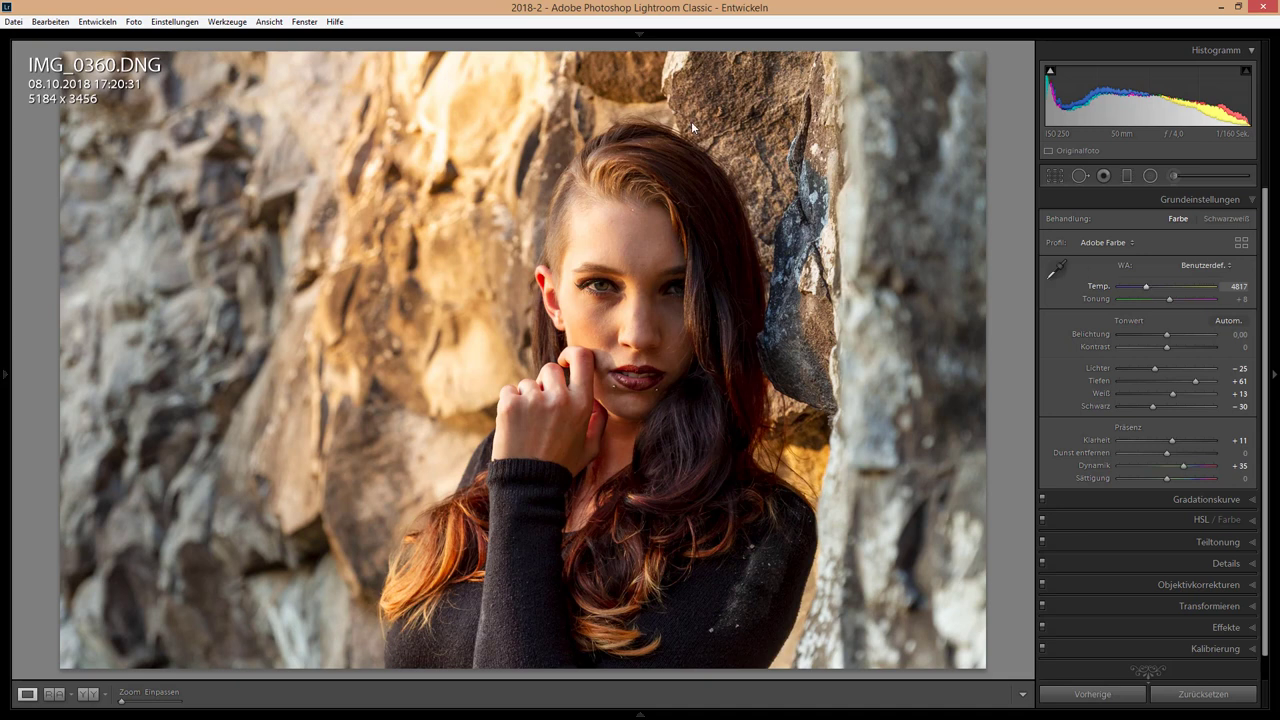
drag(1145, 286, 1144, 284)
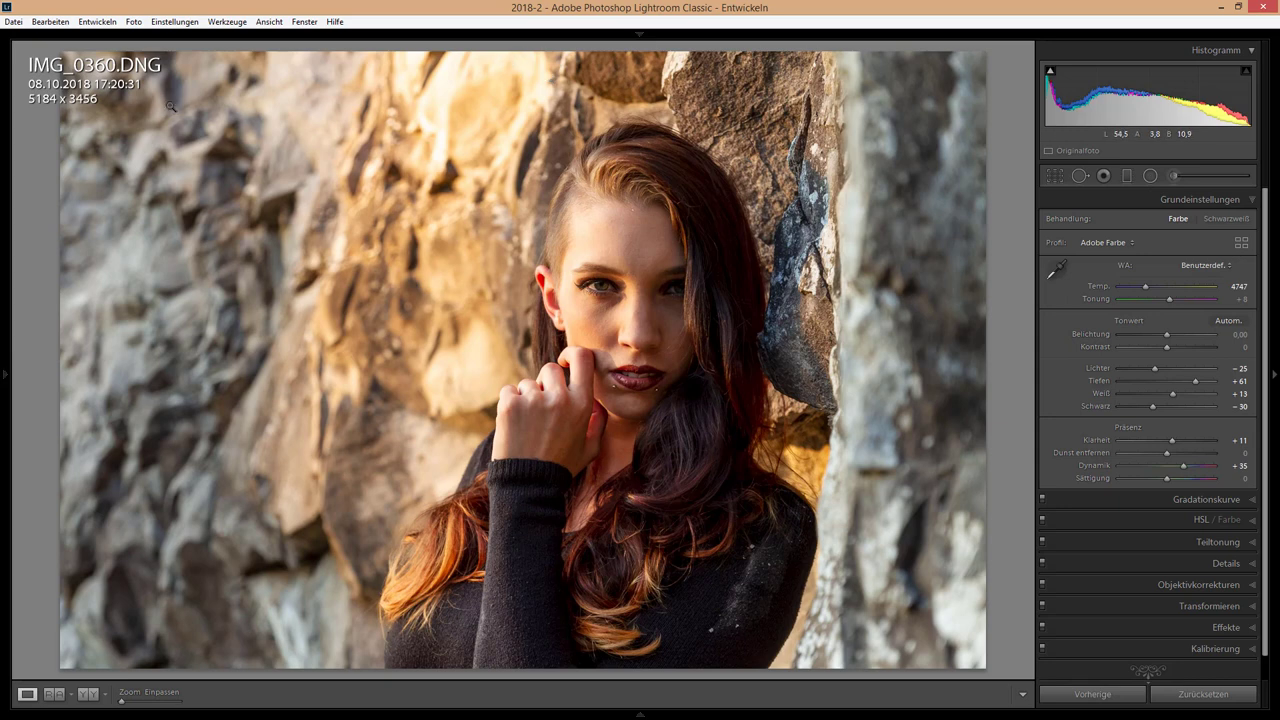
Add a vertical graduated filter over the rocks on the photo's left side with Belichtung −0,48 and Temp. −11
click(1127, 176)
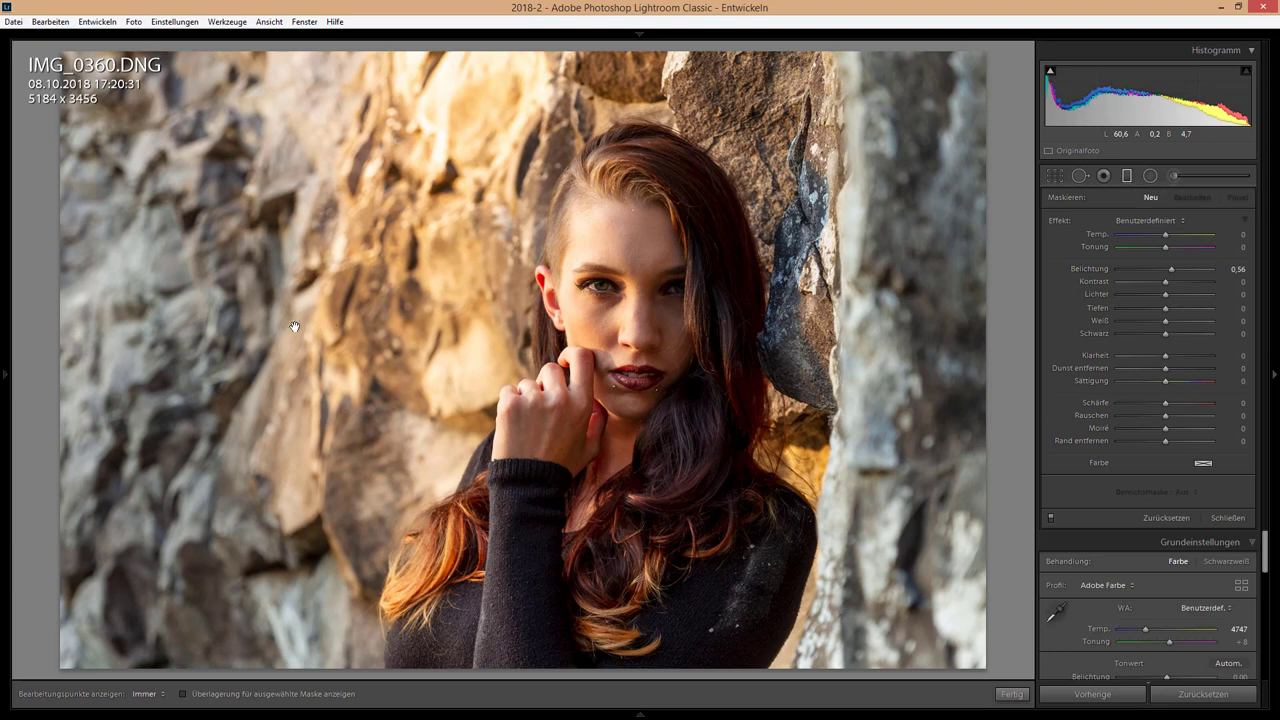
drag(294, 326, 56, 326)
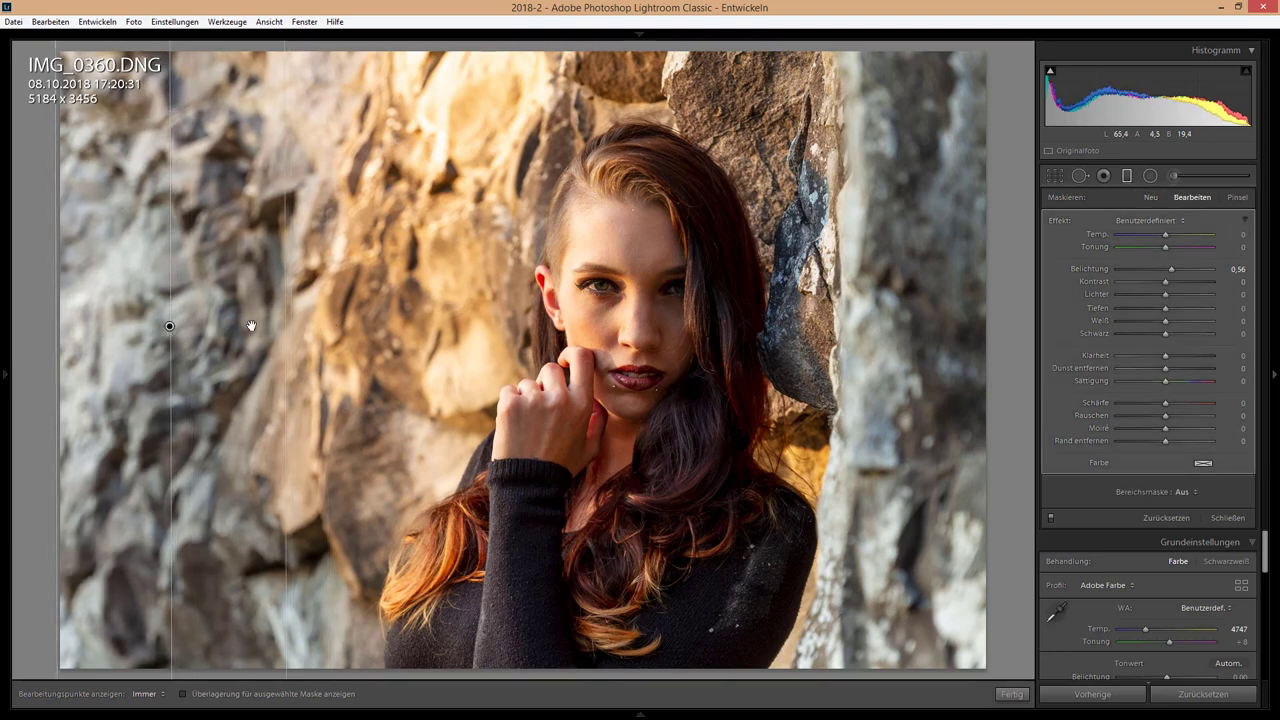
drag(152, 326, 209, 326)
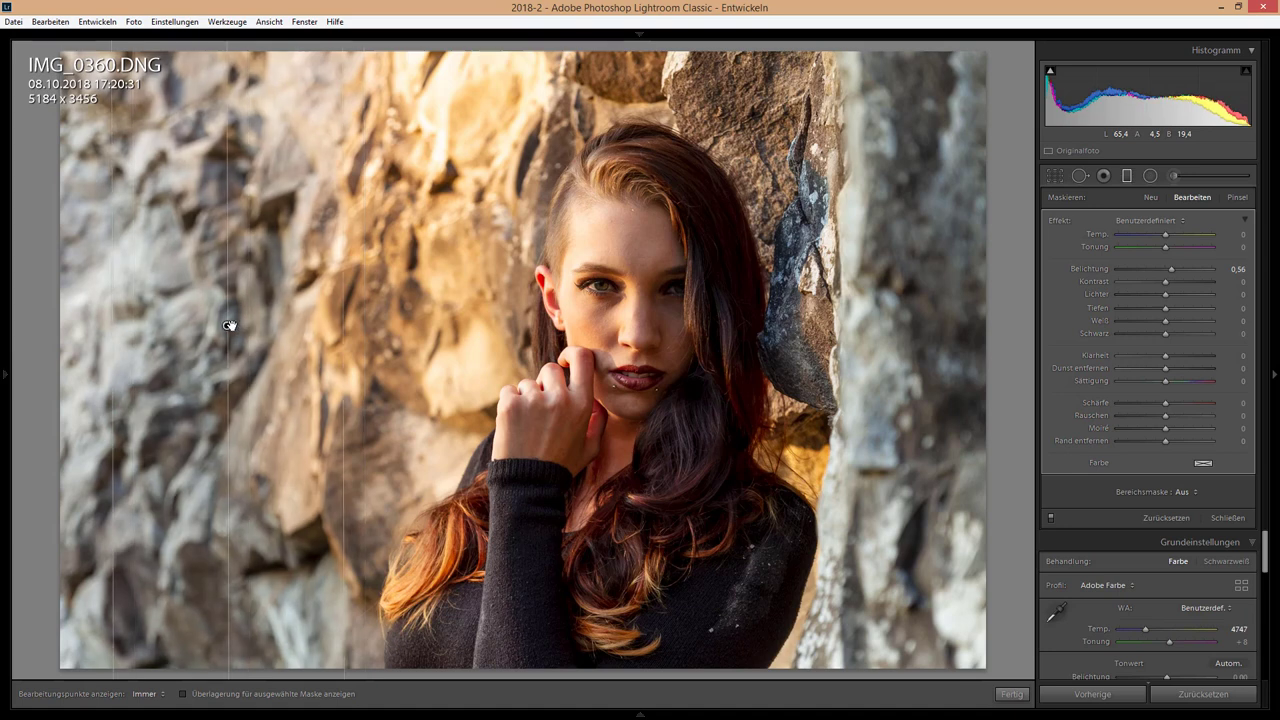
drag(1169, 268, 1158, 267)
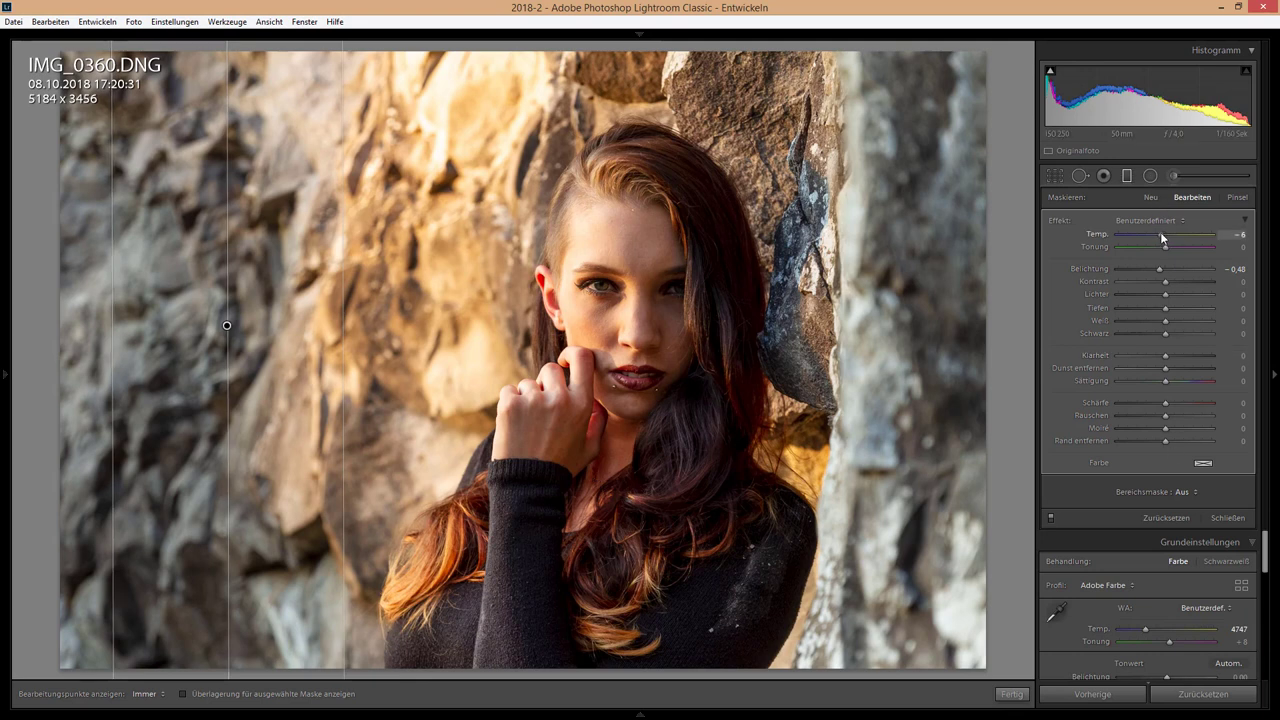
drag(1161, 237, 1160, 234)
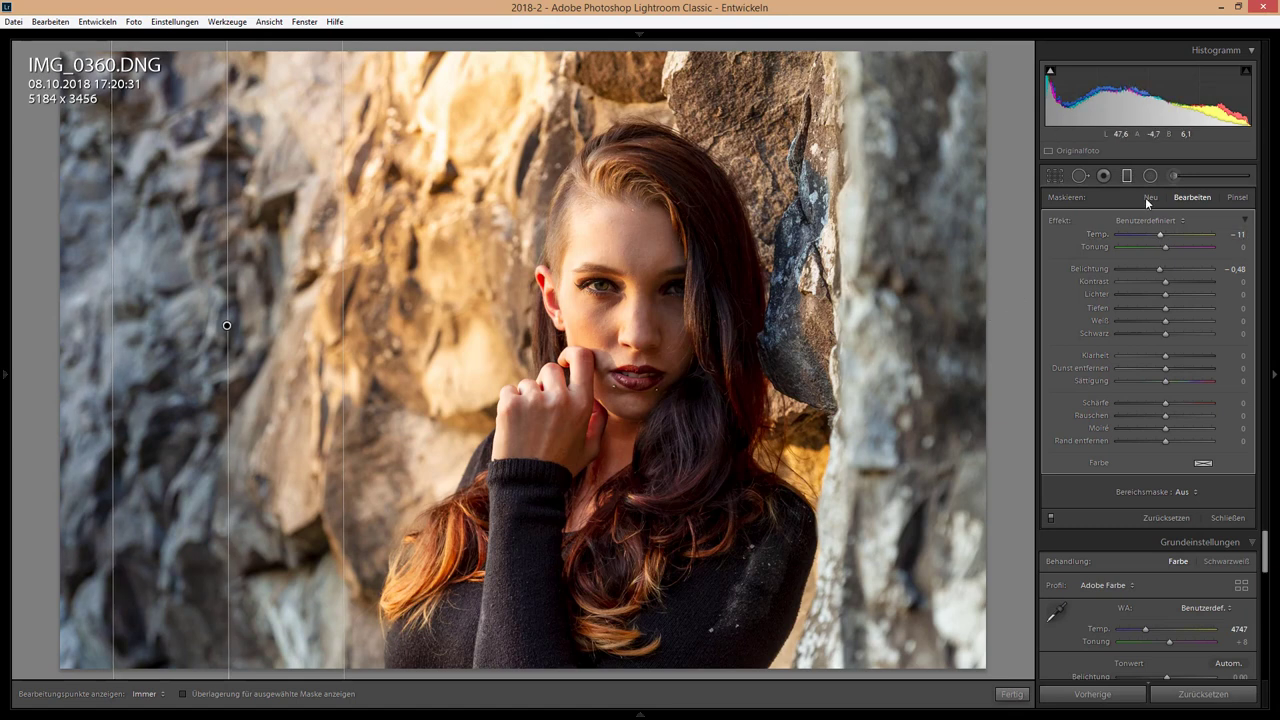
Place a second vertical graduated filter over the rock at the photo's right edge and widen its transition slightly
click(1151, 197)
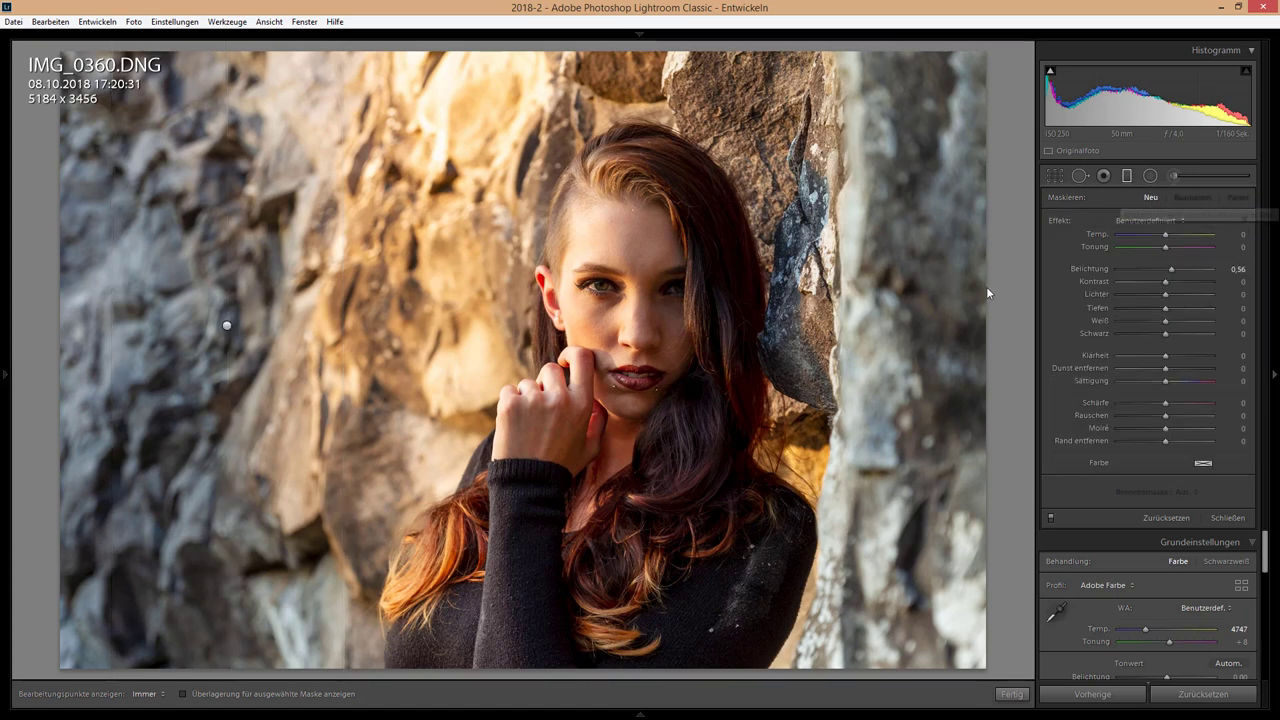
drag(928, 285, 847, 288)
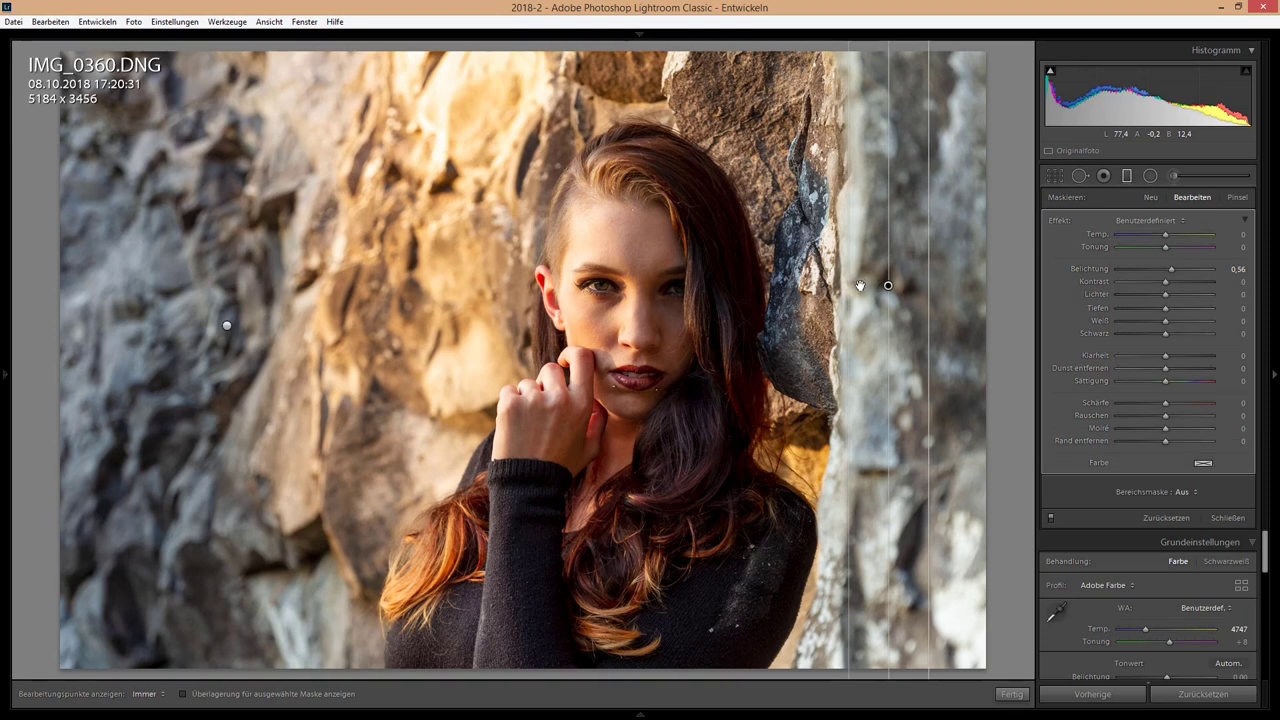
drag(887, 286, 860, 286)
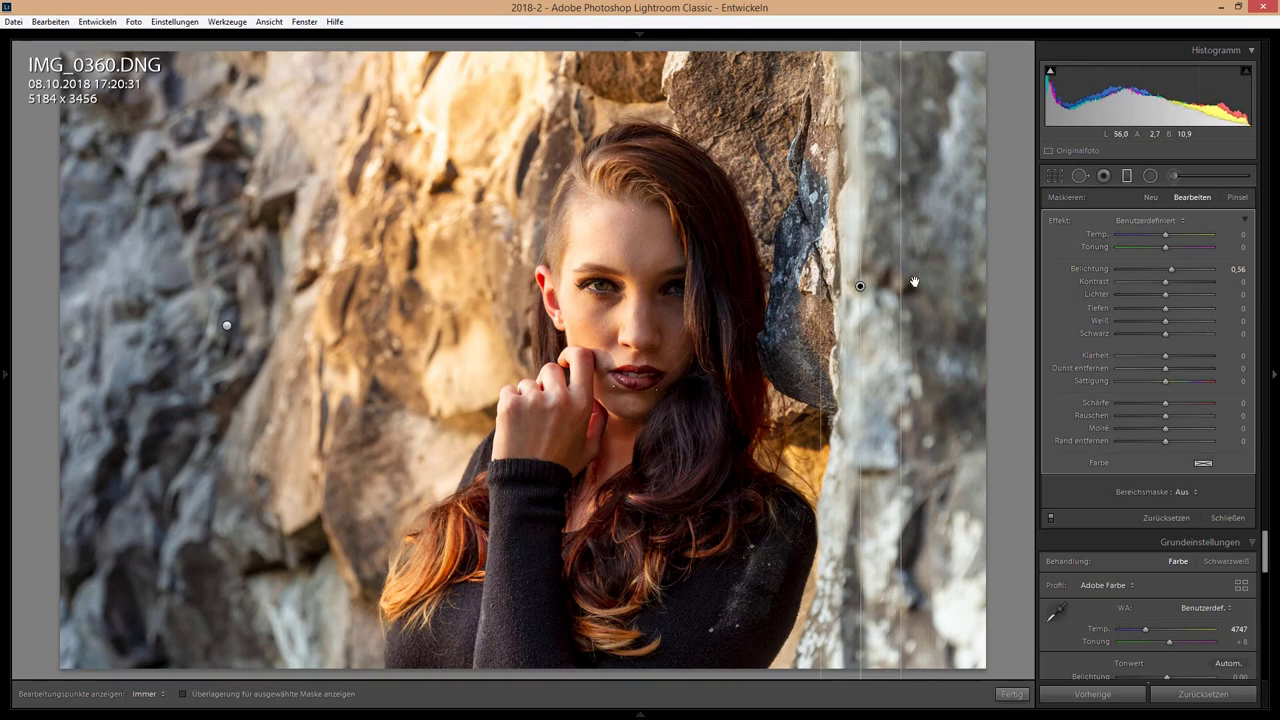
drag(914, 282, 914, 282)
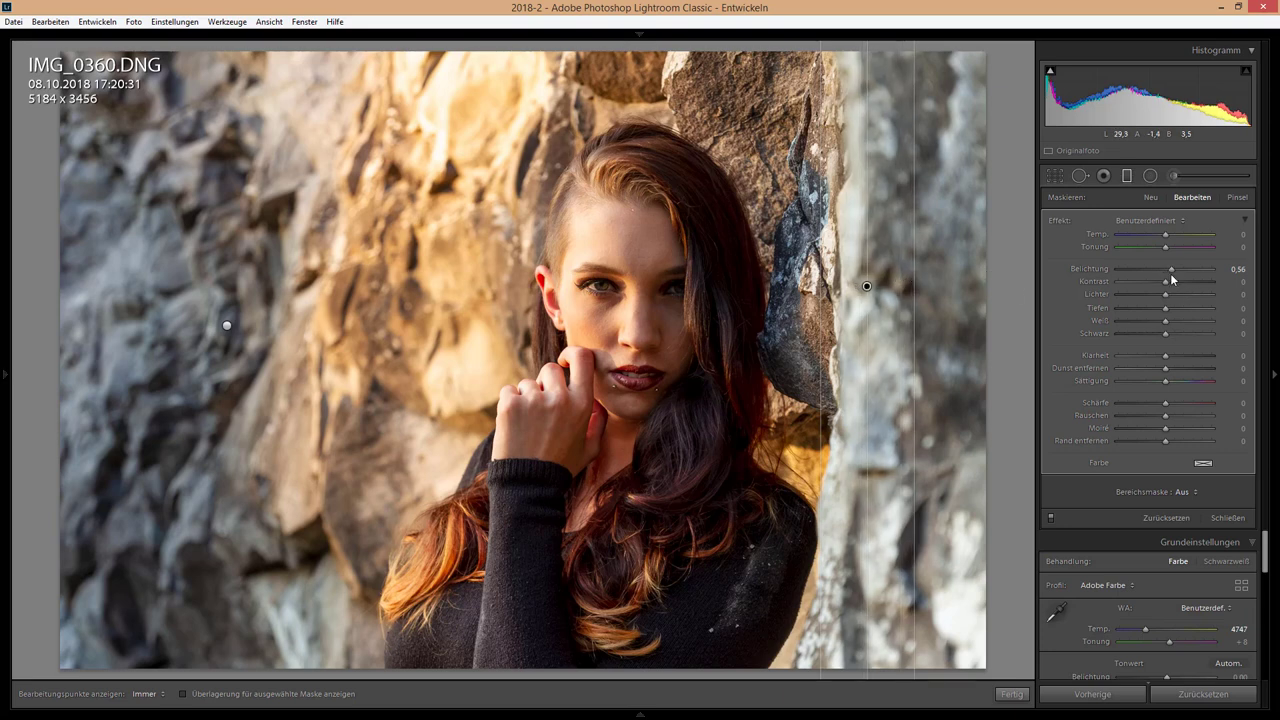
Set the graduated filter over the right-hand rock to Belichtung −0,14 and Temp. −18, and close the filter tool
drag(1164, 269, 1162, 268)
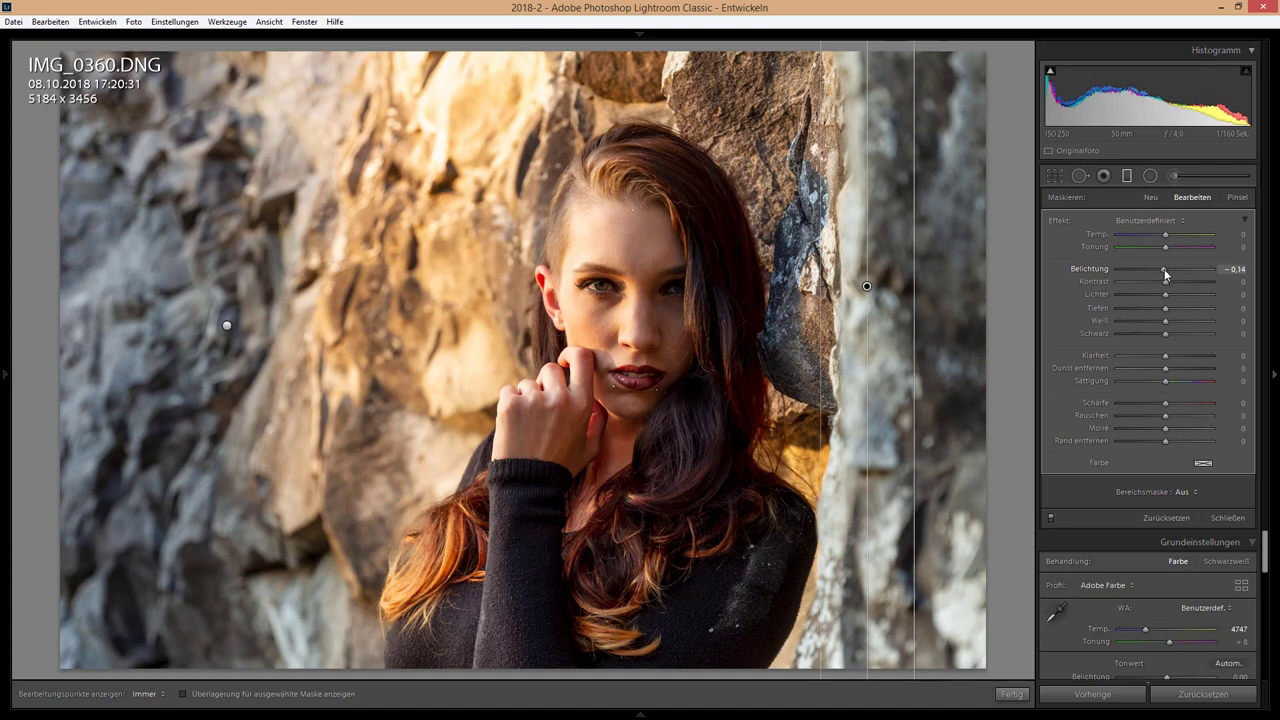
drag(1164, 235, 1157, 234)
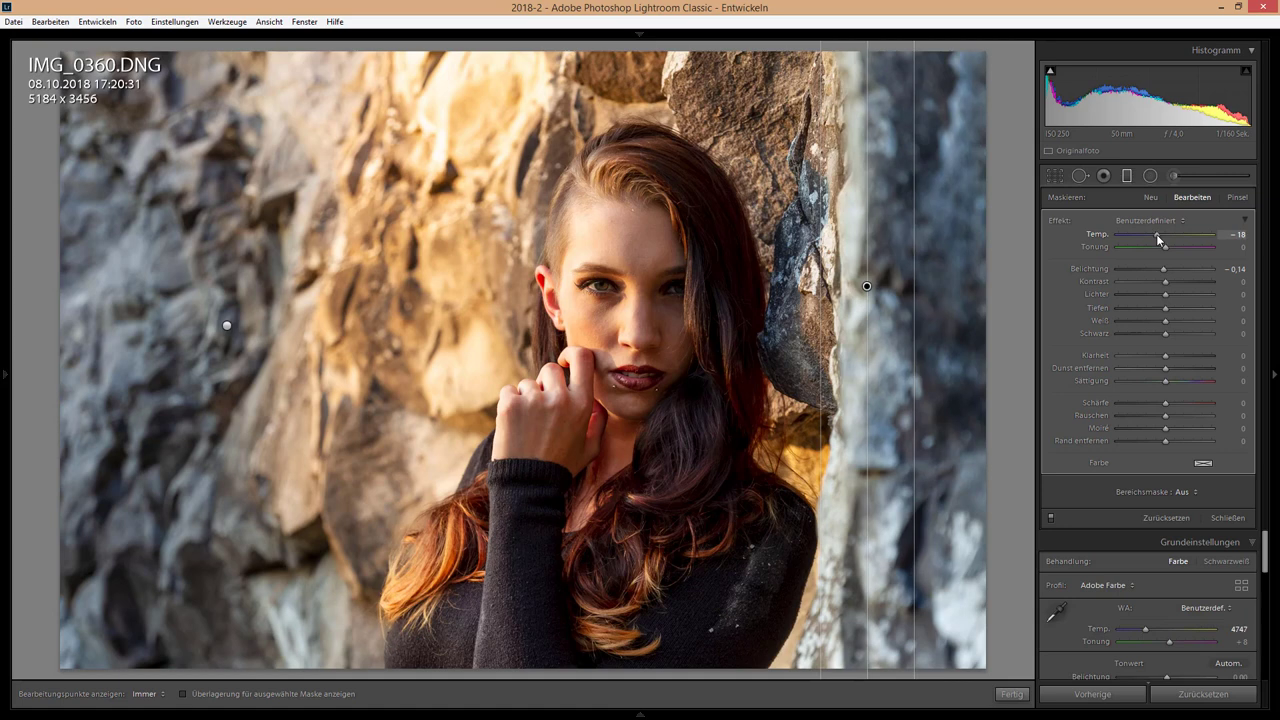
click(1128, 175)
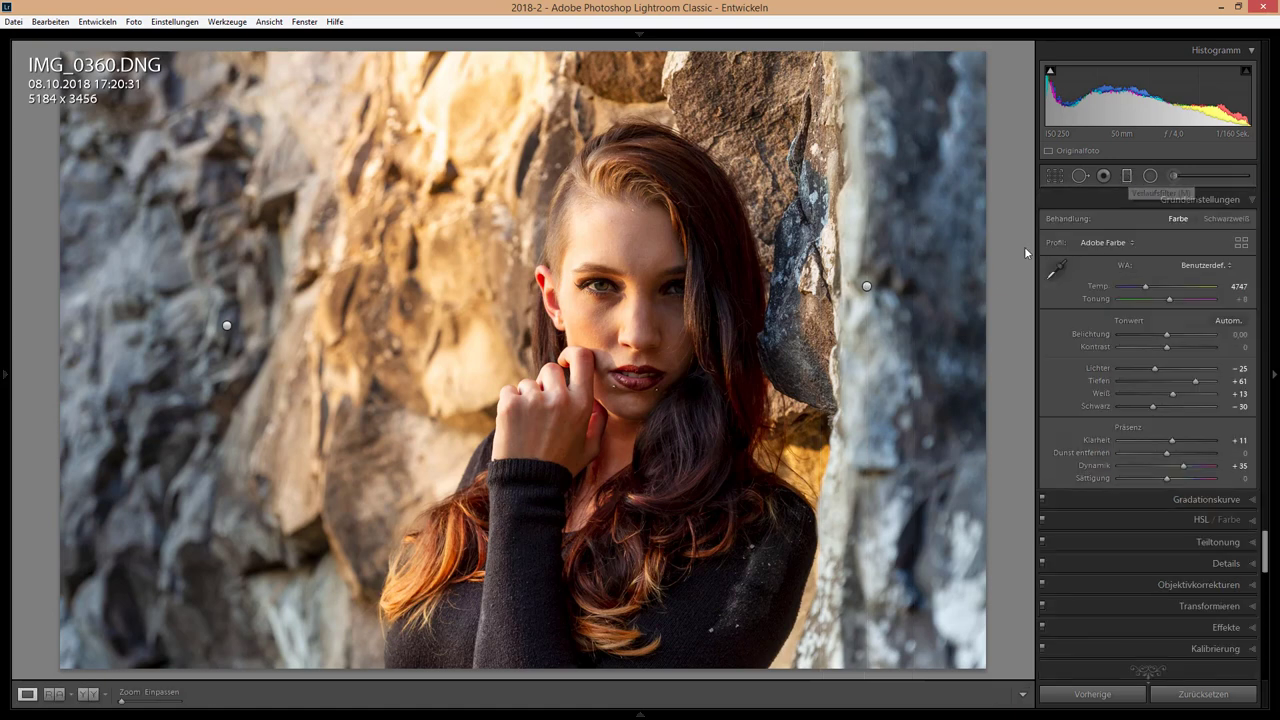
Try a 16 x 9 crop, shifting the photo upward within the frame and testing a tighter crop
click(1062, 178)
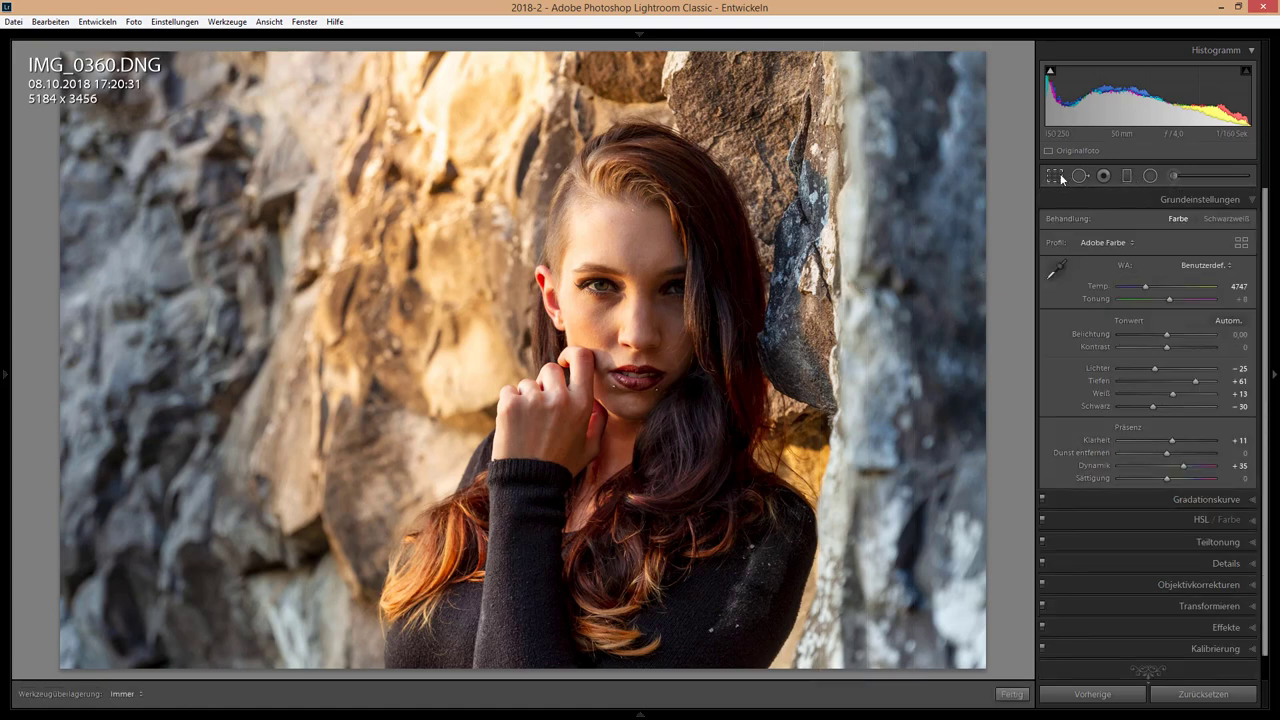
click(1214, 222)
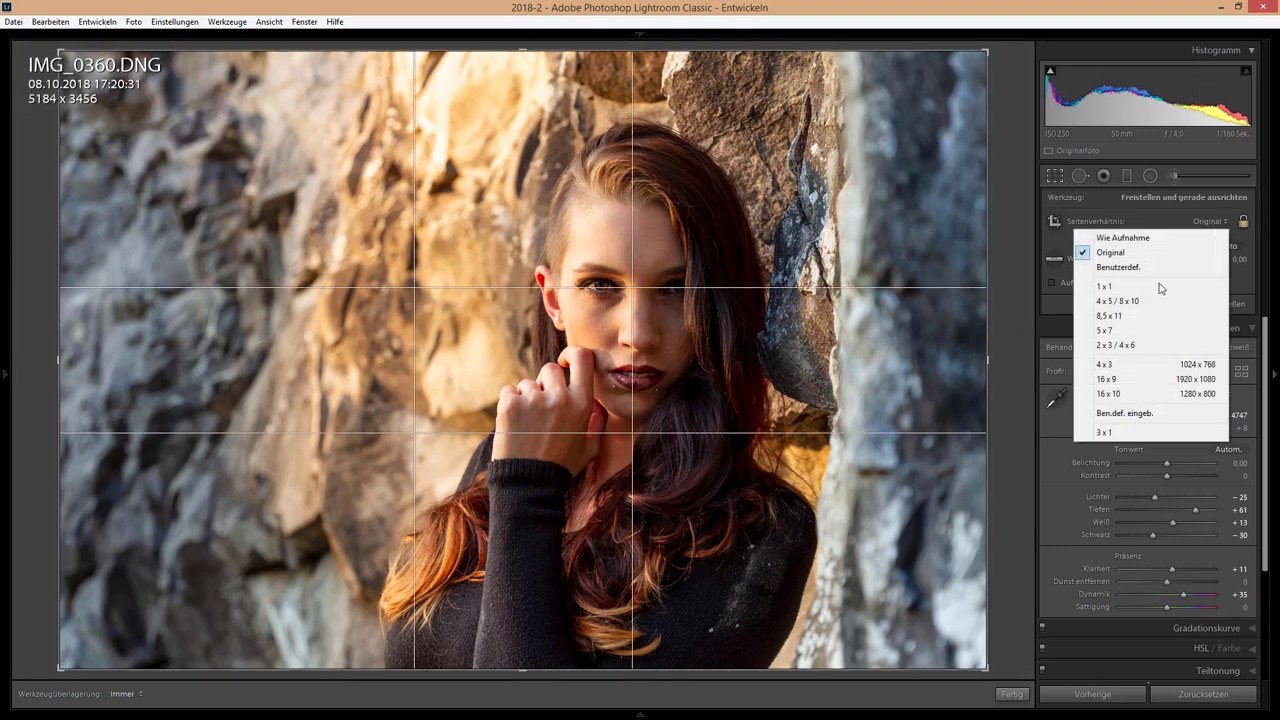
click(1123, 379)
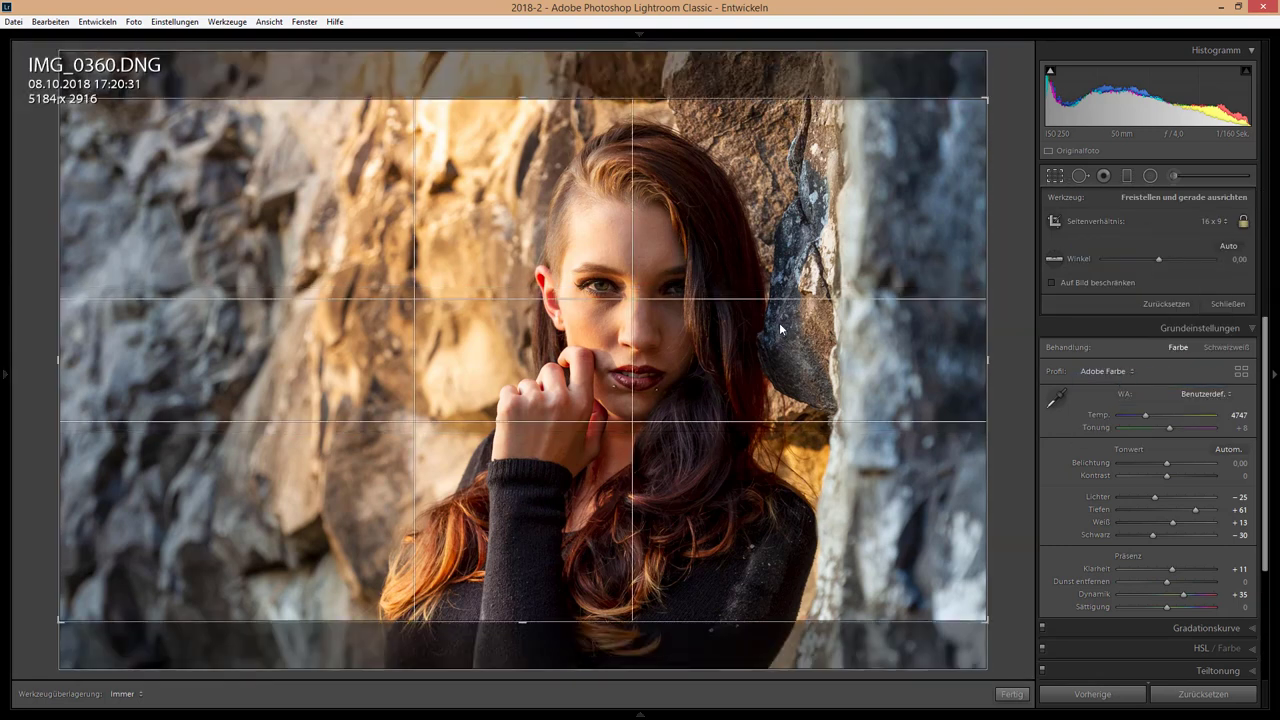
drag(780, 328, 777, 310)
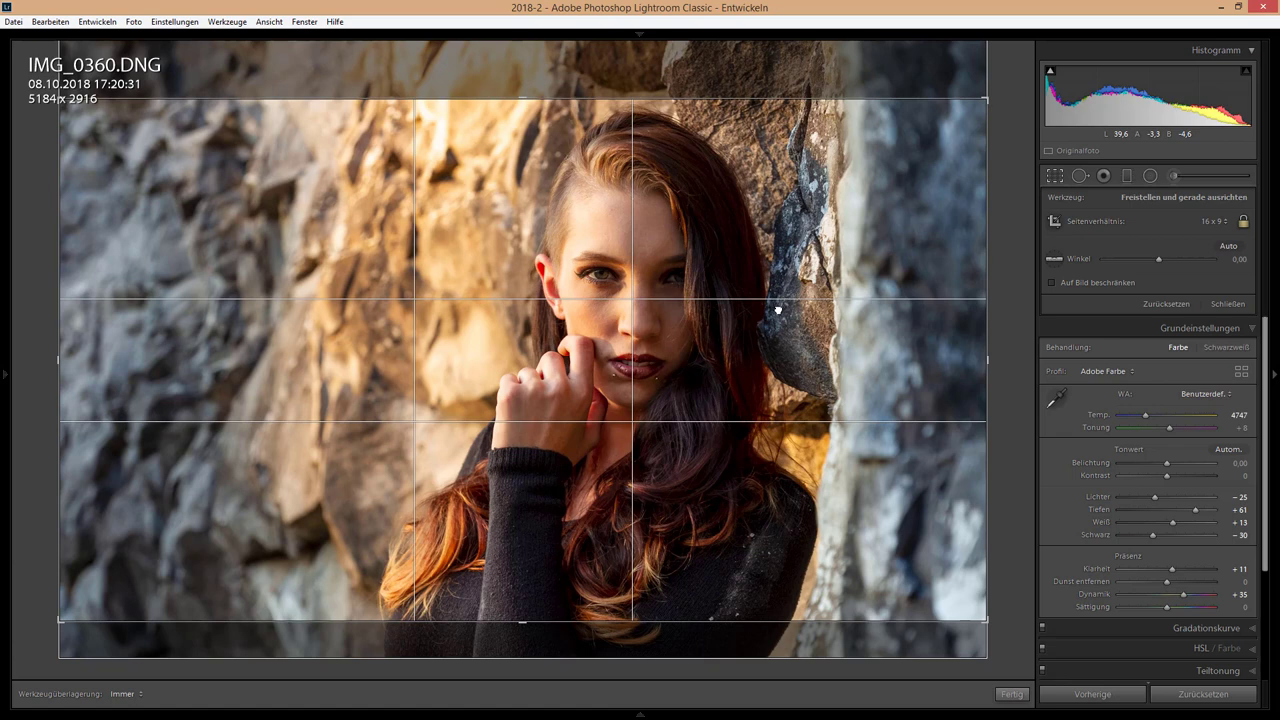
drag(768, 354, 769, 248)
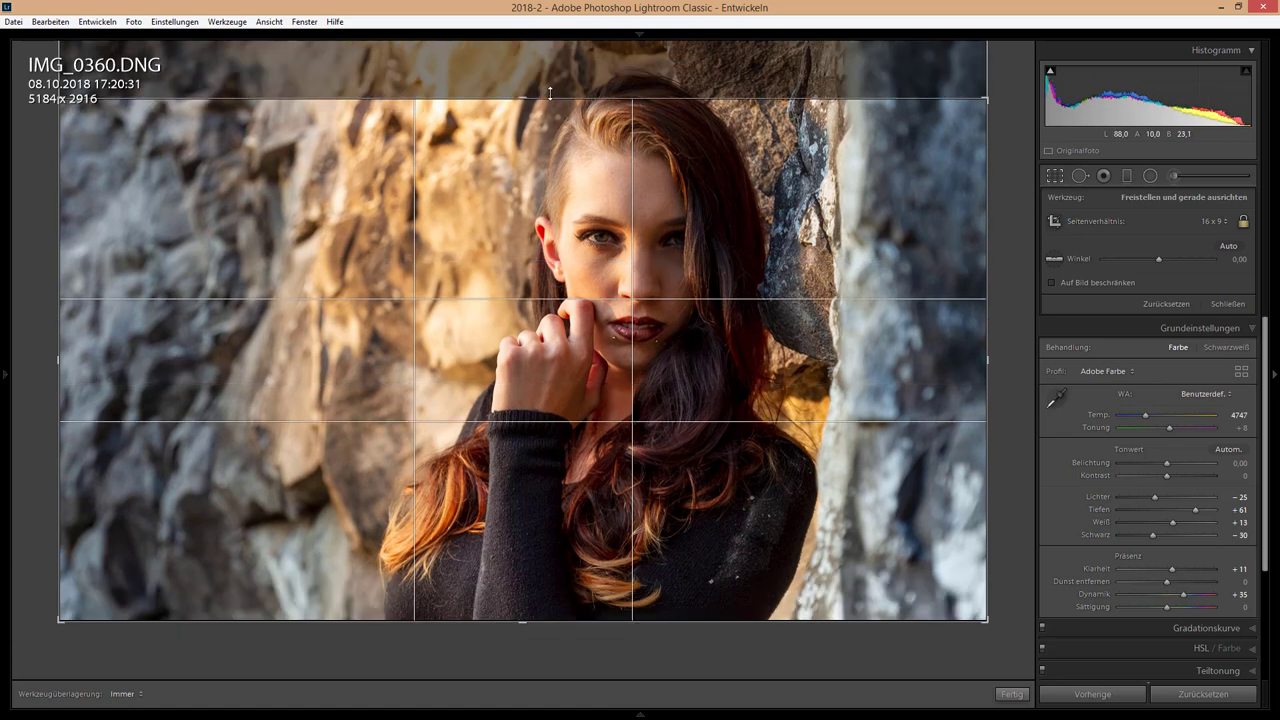
drag(519, 118, 518, 138)
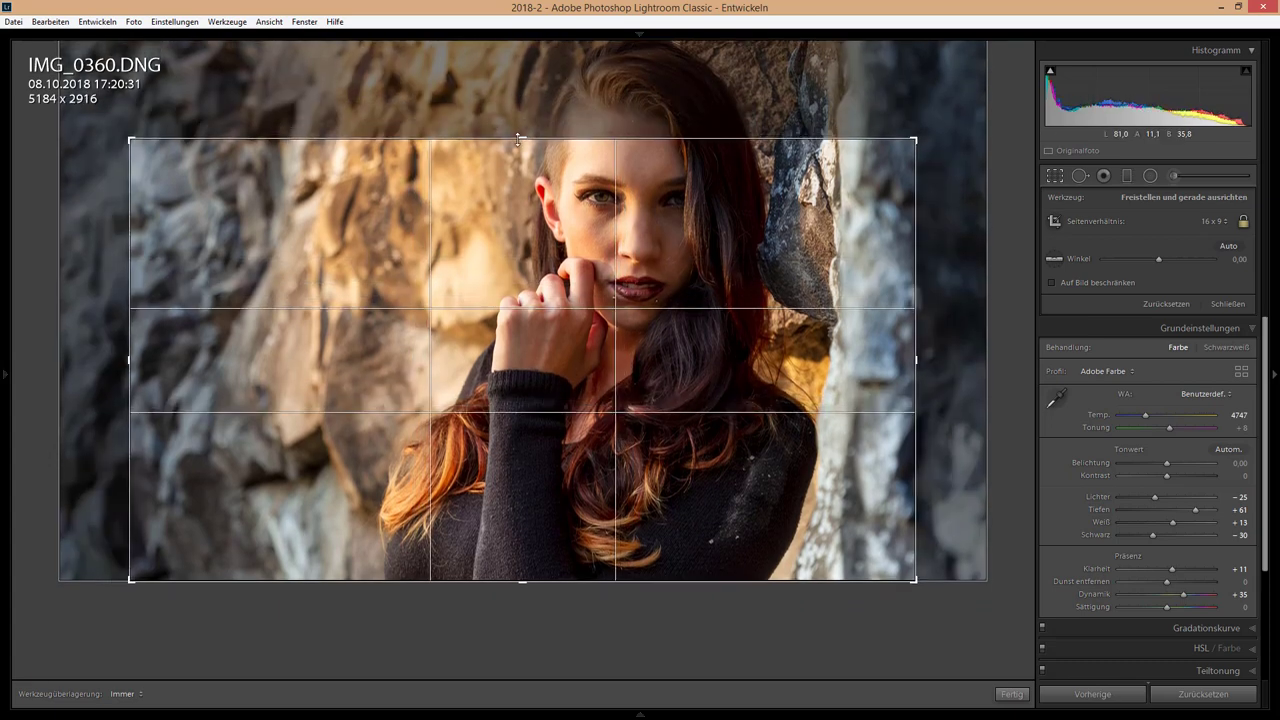
drag(588, 5, 592, 5)
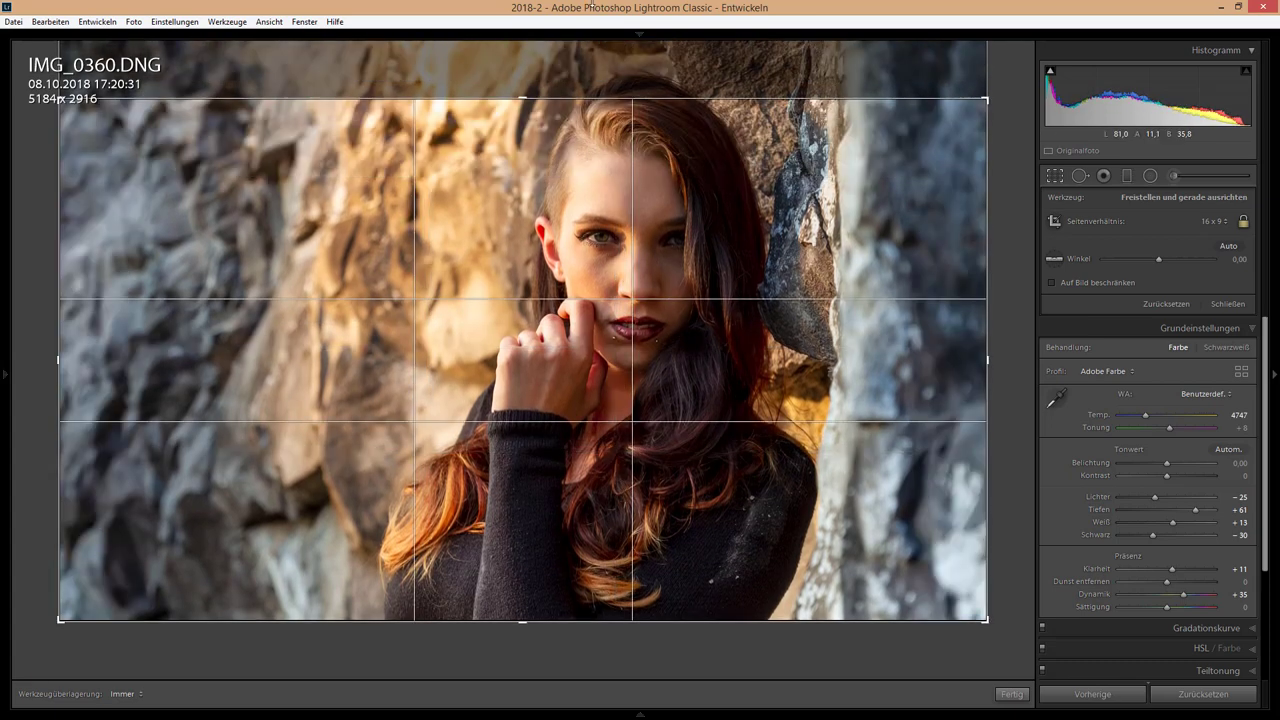
Set the crop's aspect ratio to Wie Aufnahme and crop the photo to about 4938 x 3292, trimming mainly its top and right edges
click(1219, 226)
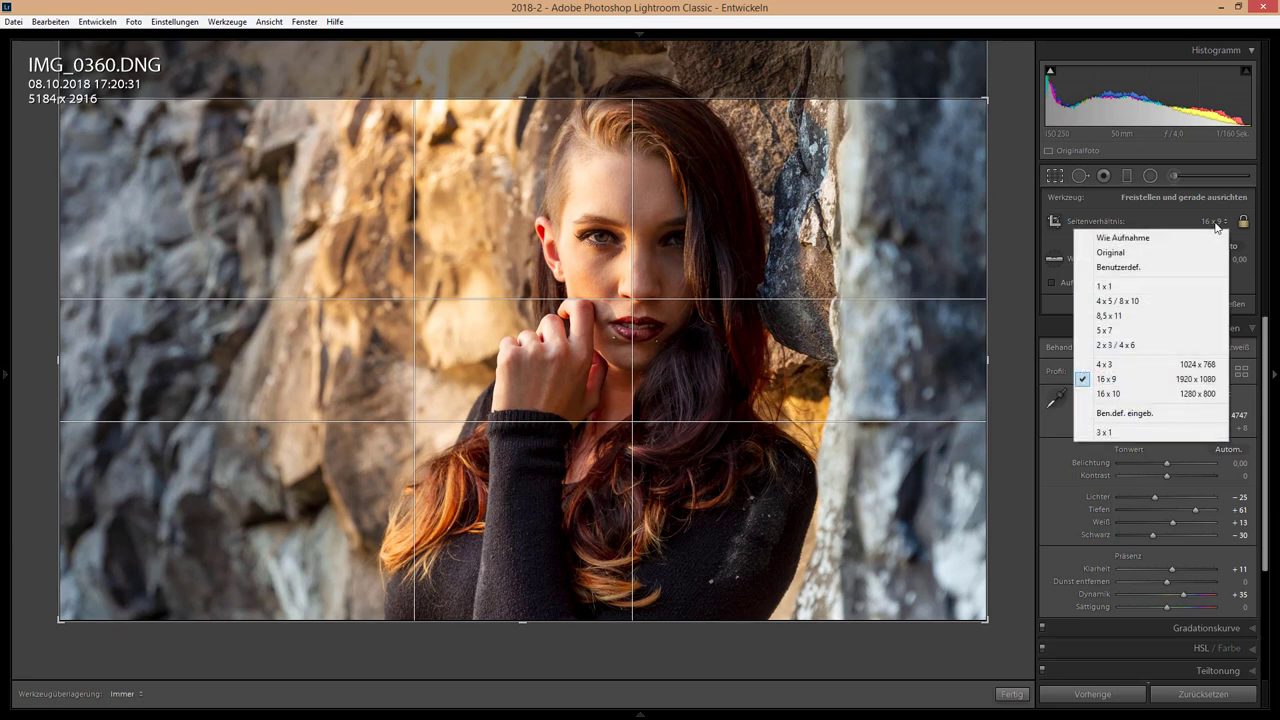
click(1164, 240)
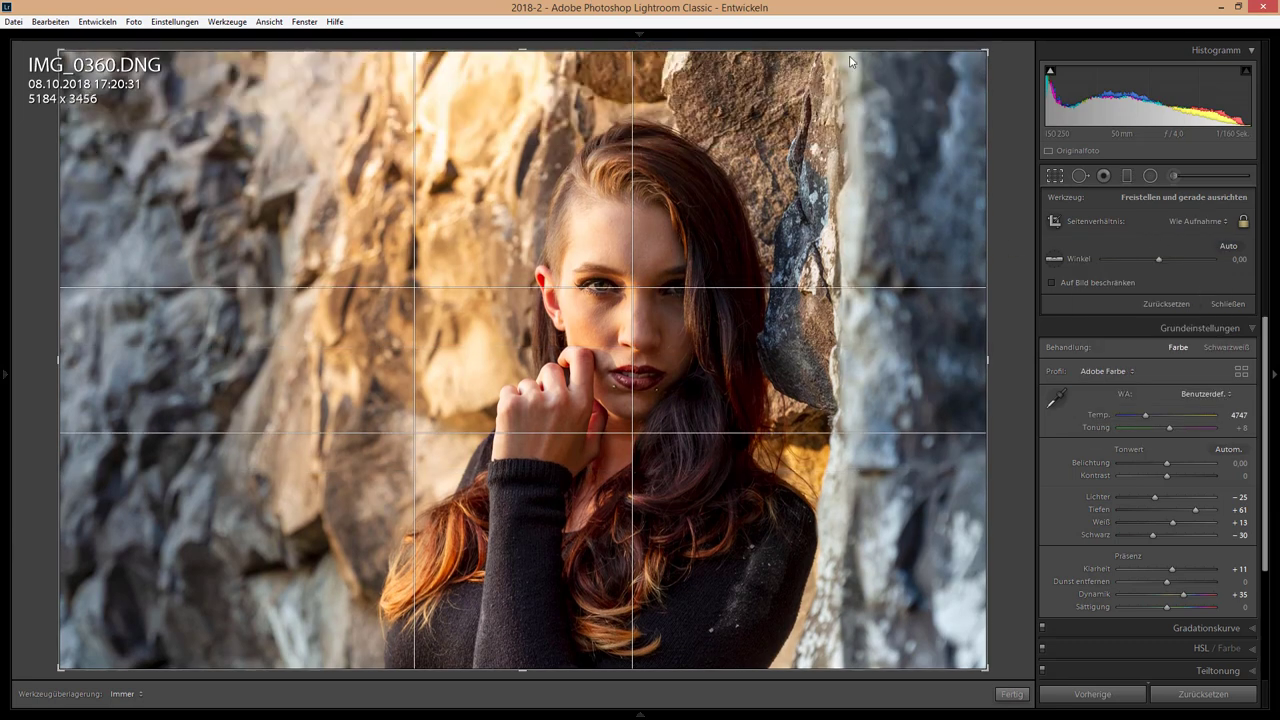
drag(525, 50, 522, 66)
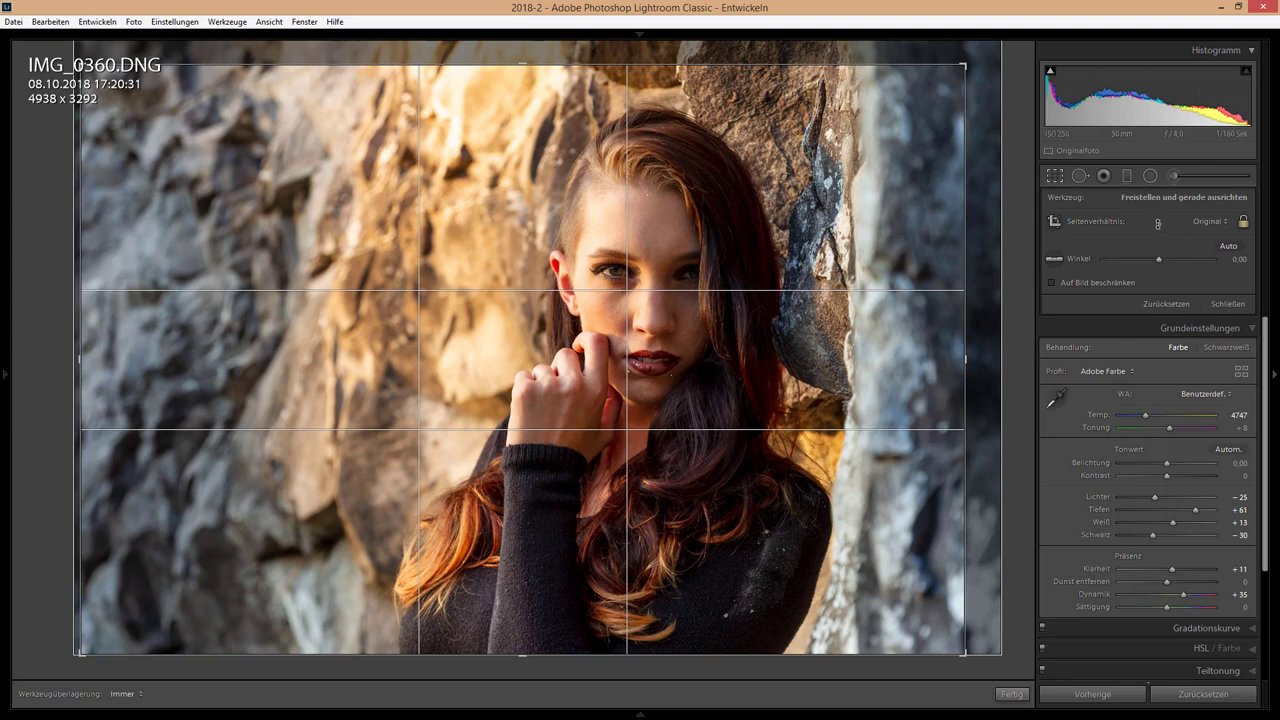
click(1055, 176)
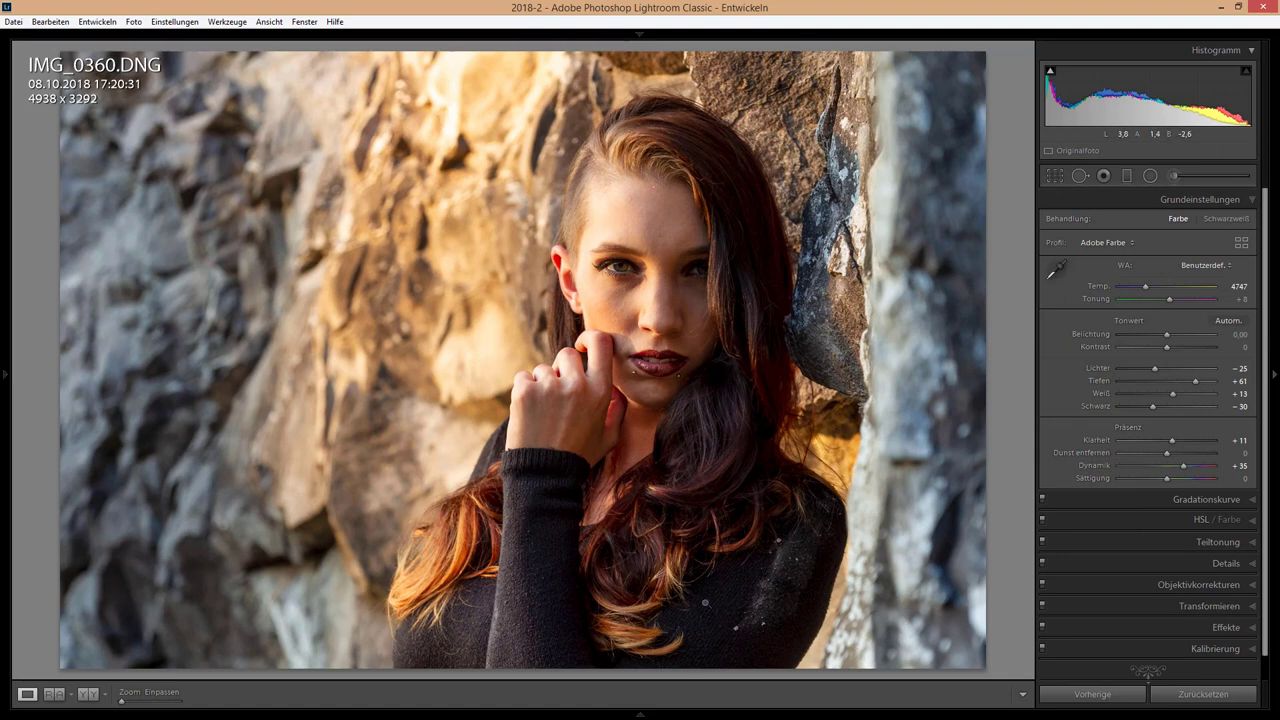
click(855, 596)
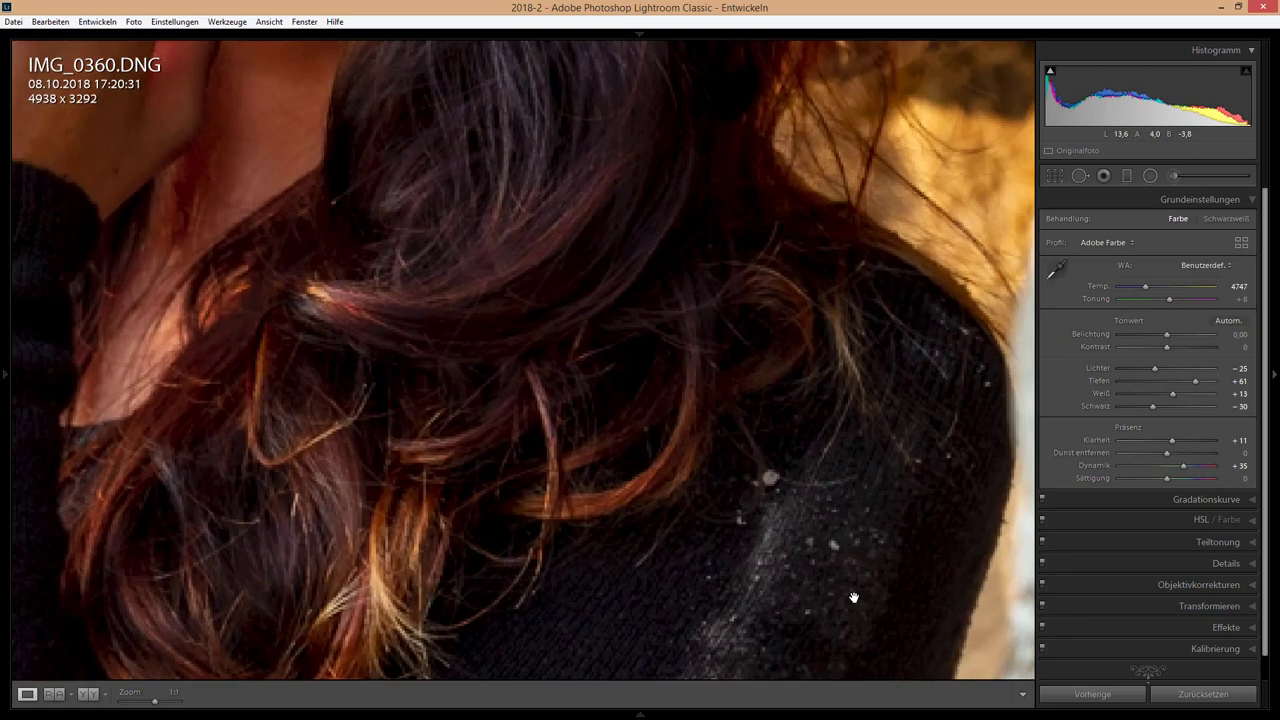
drag(850, 592, 774, 357)
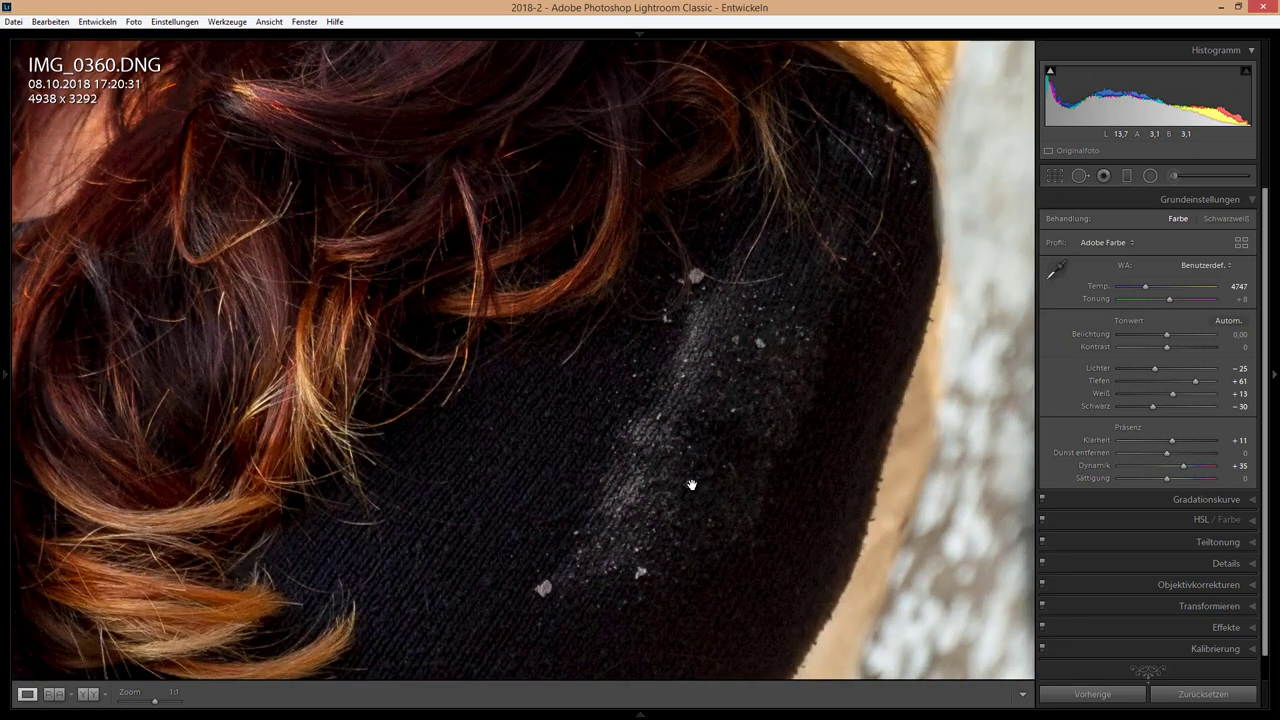
click(718, 418)
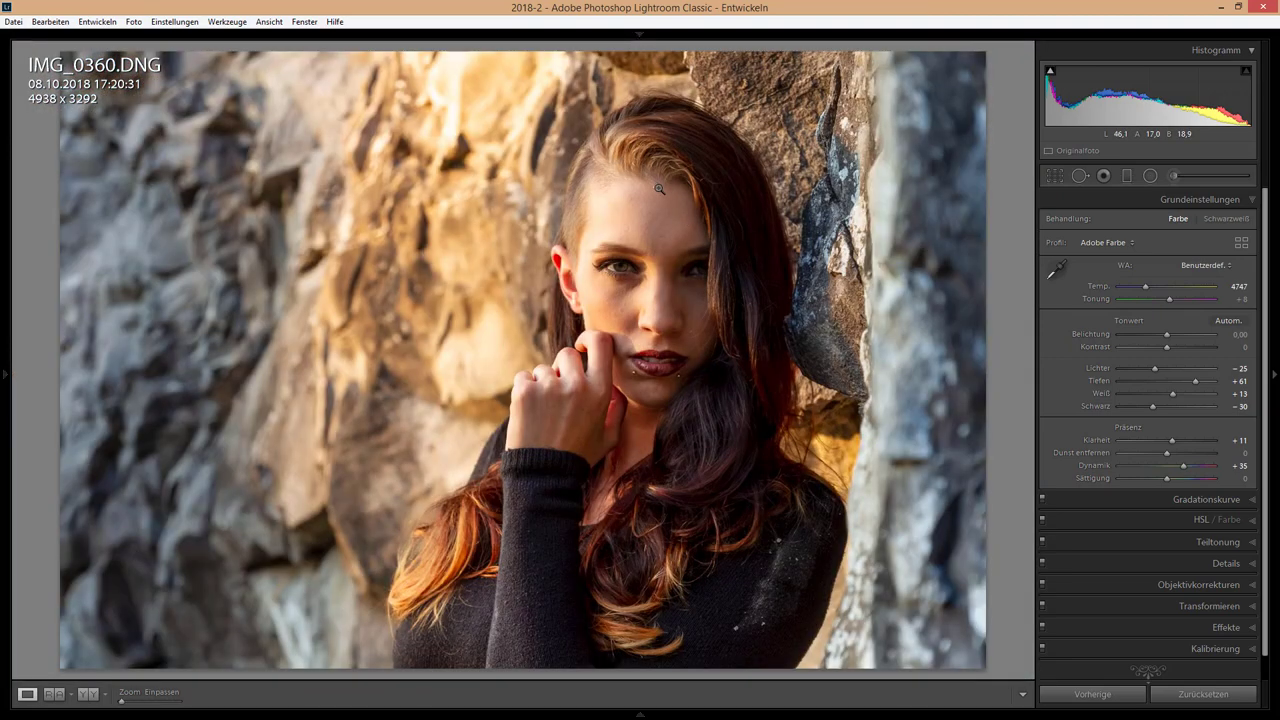
Remove the small bright spot at the model's hairline with a Bereichsreparatur brush in Repar. mode, size 16
click(655, 186)
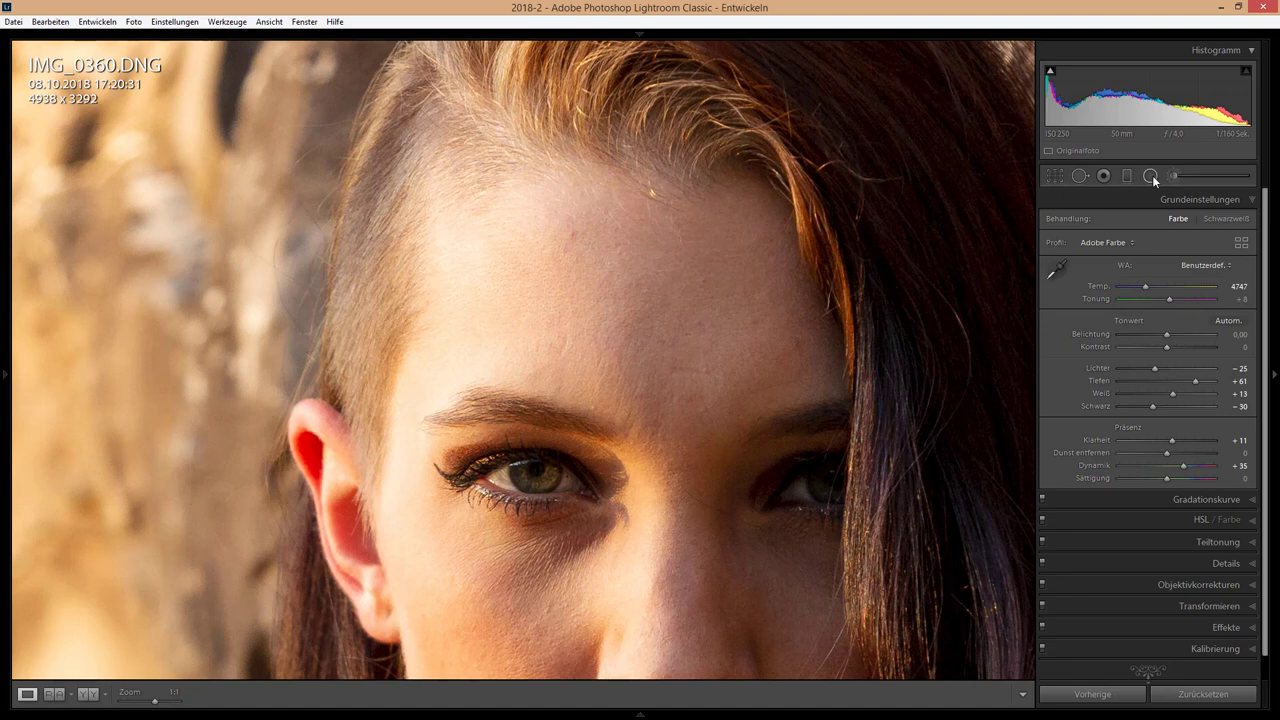
click(1080, 177)
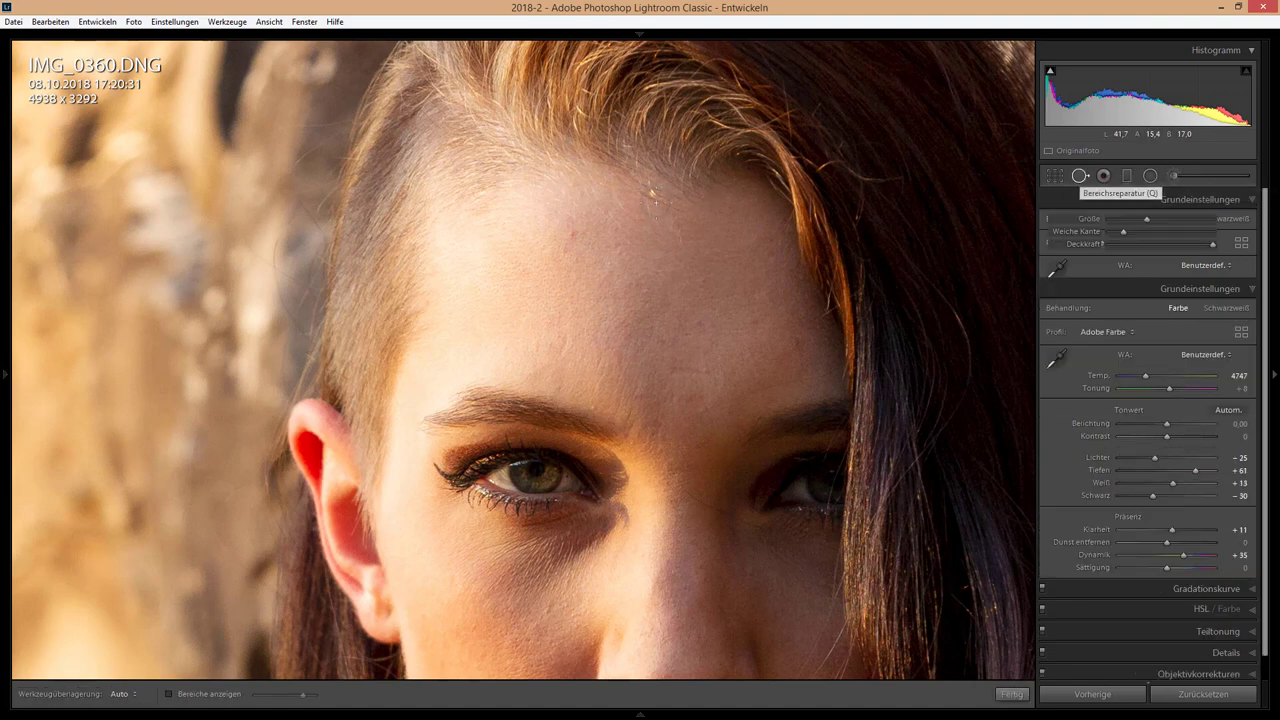
scroll(655, 197, down, 3)
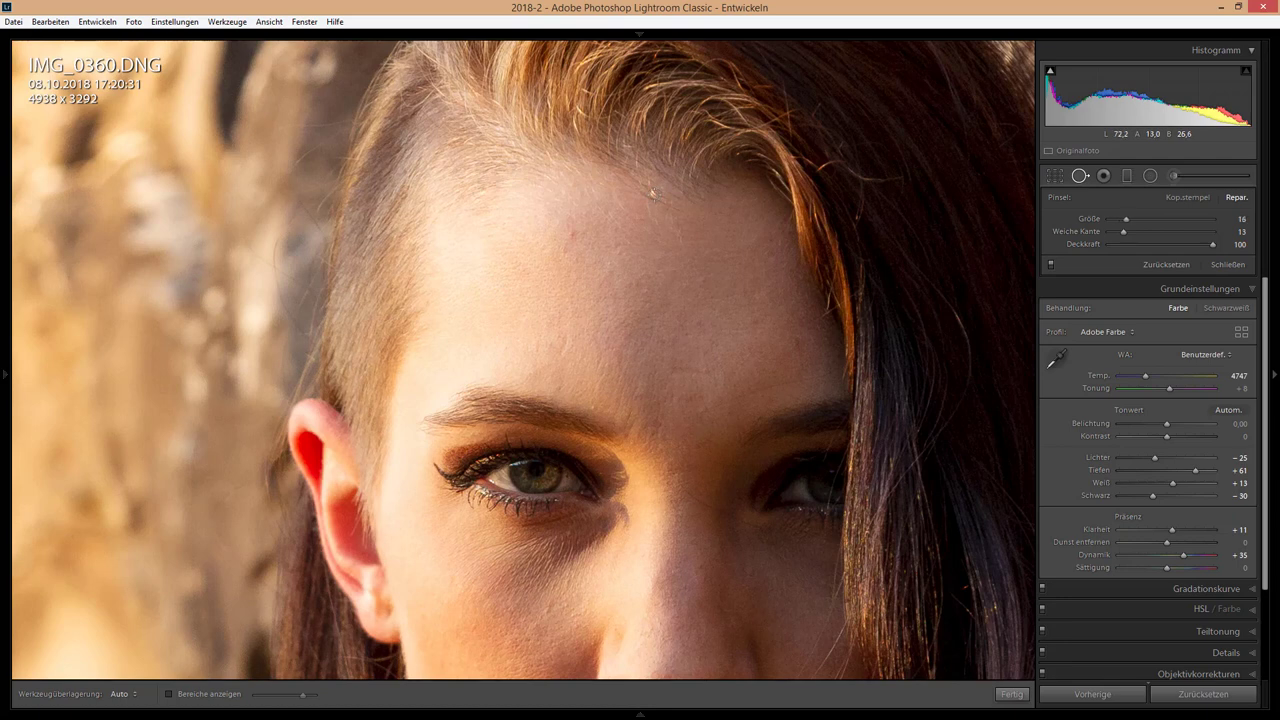
click(651, 193)
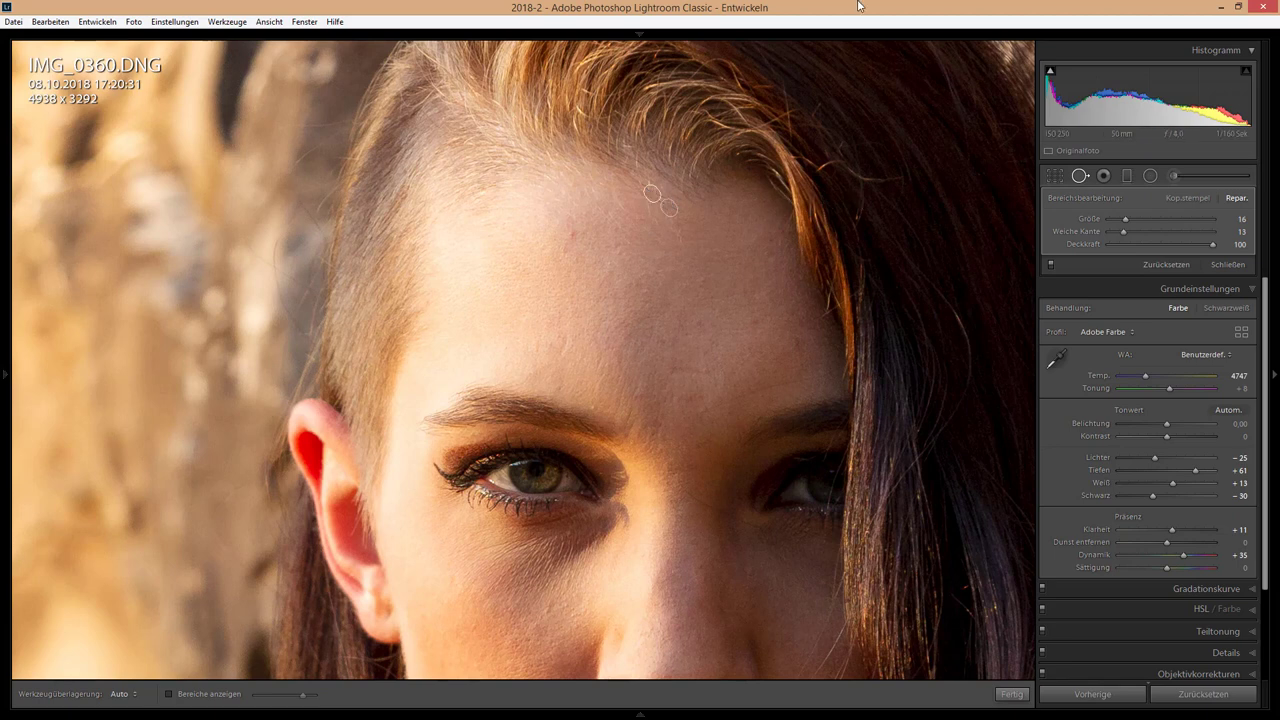
mouse_move(834, 33)
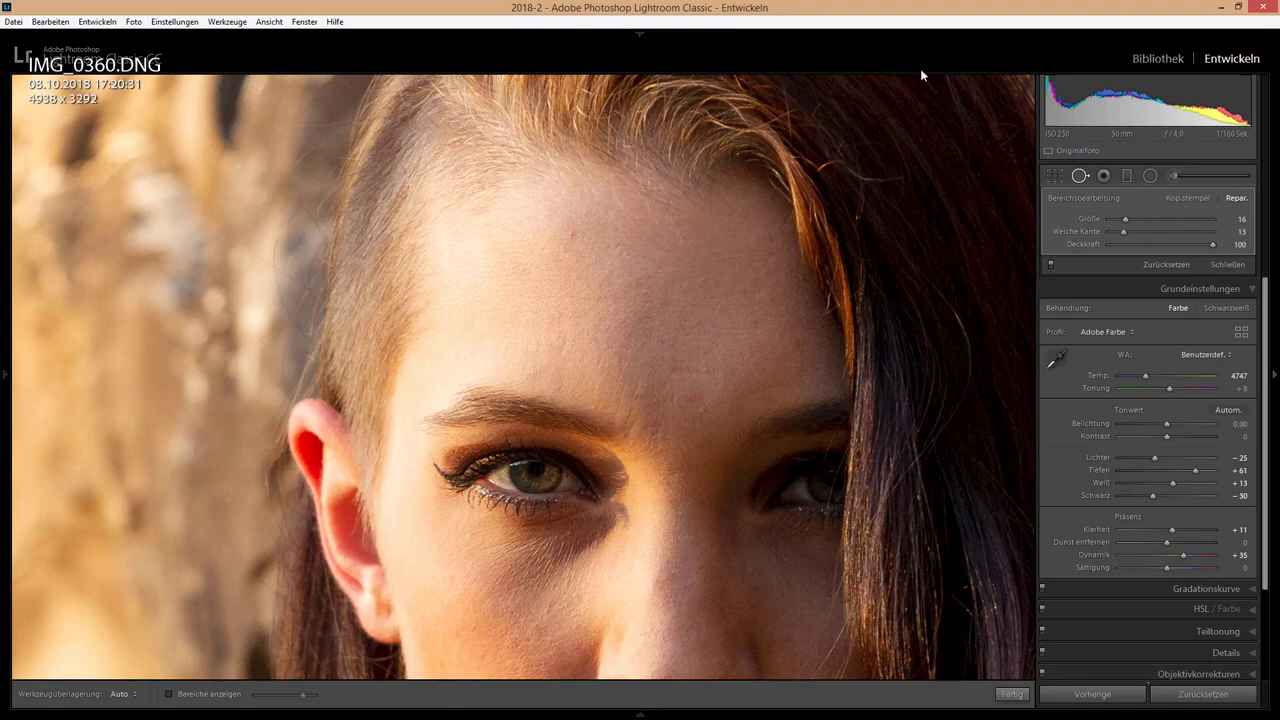
click(1080, 176)
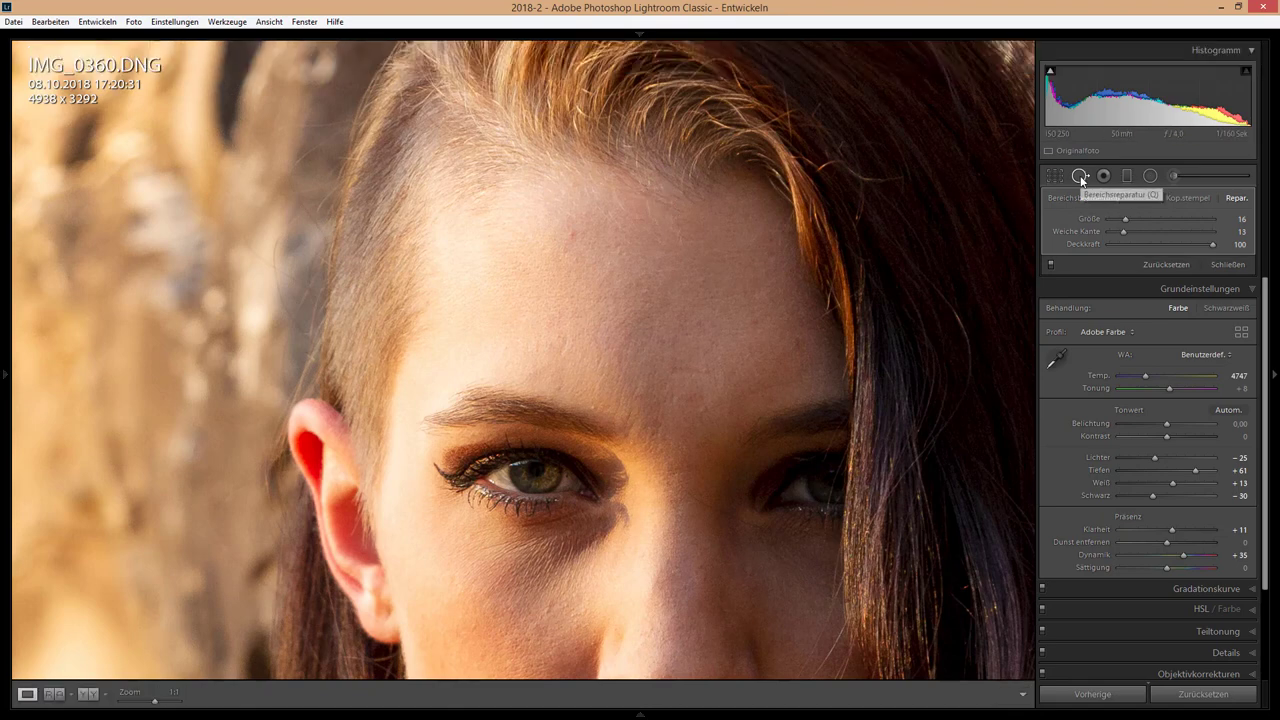
click(741, 223)
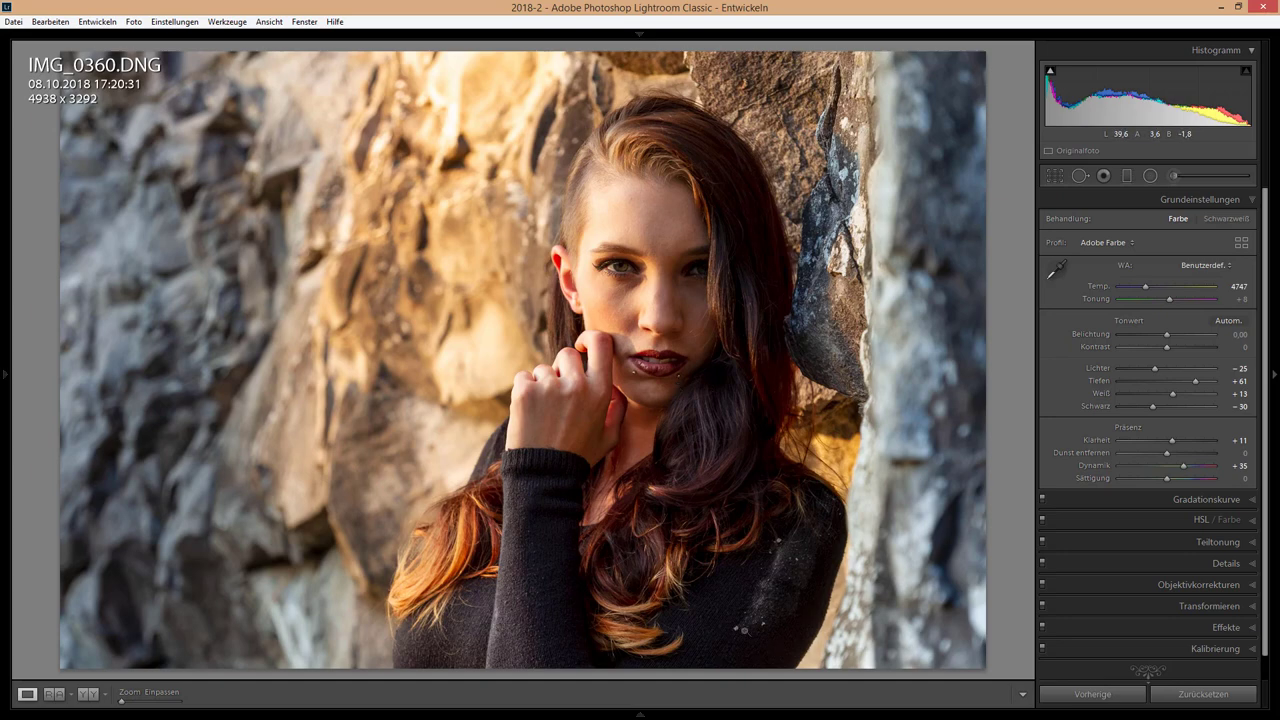
click(742, 629)
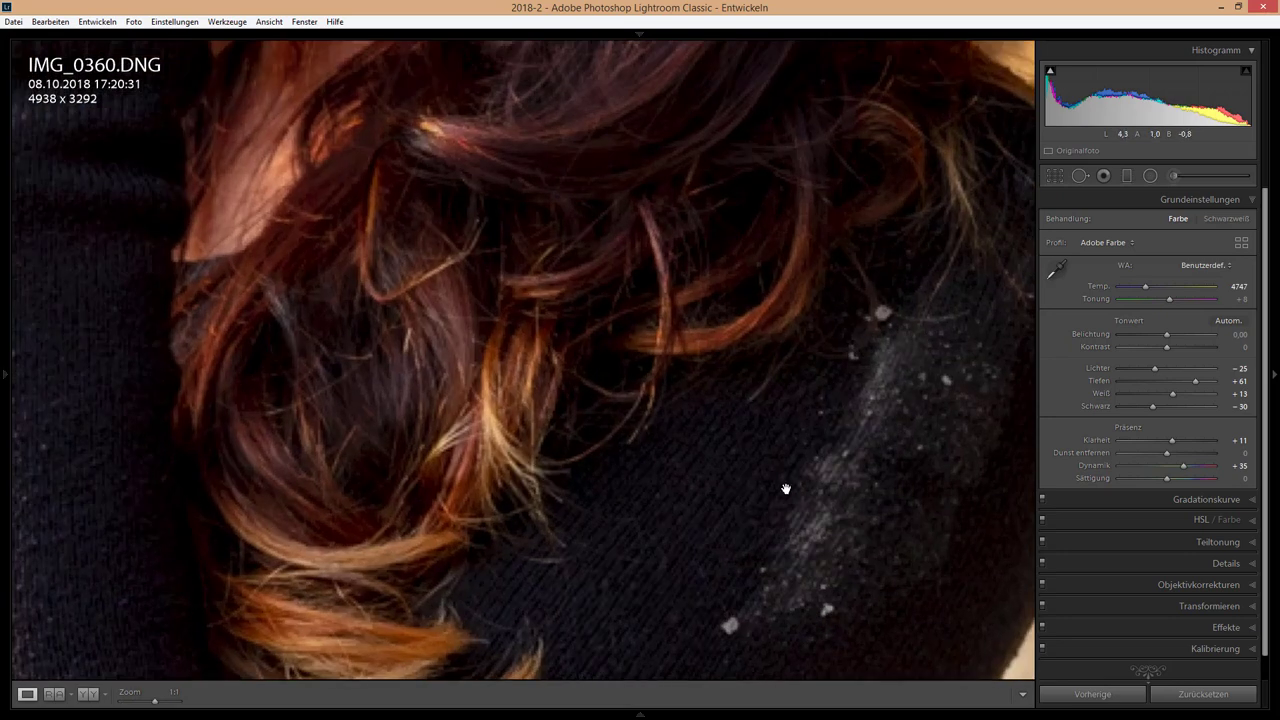
click(712, 417)
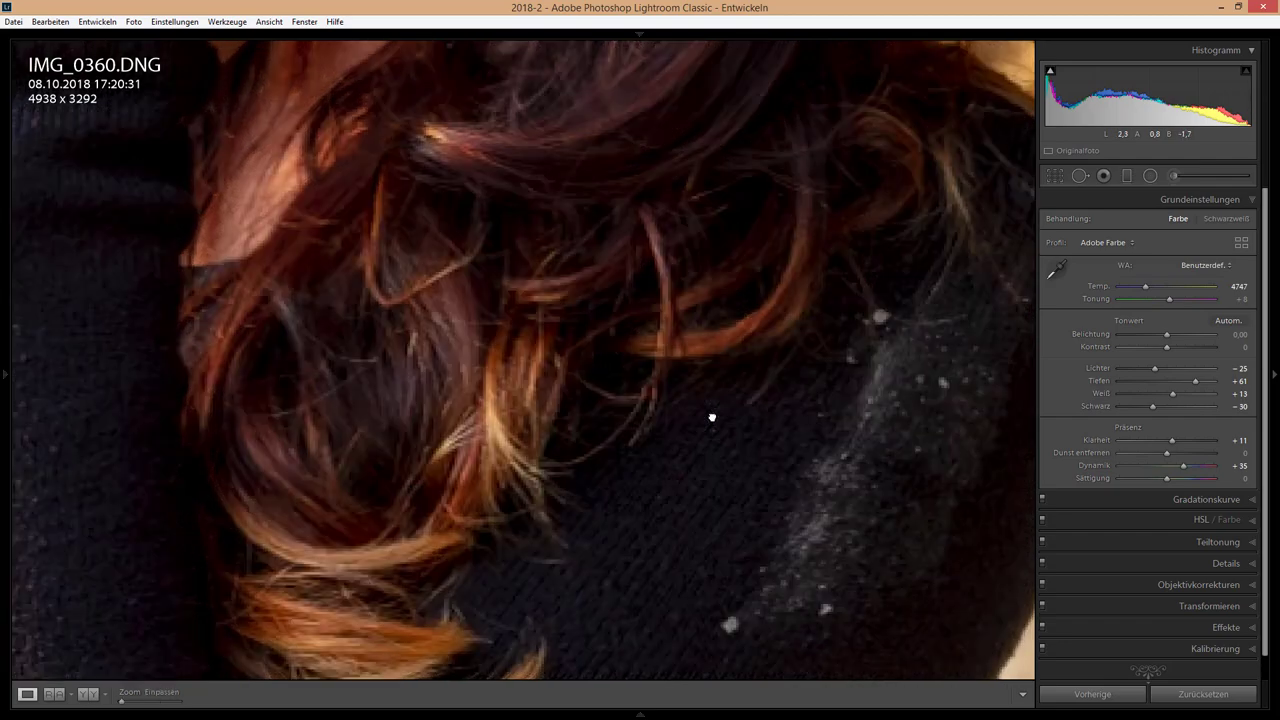